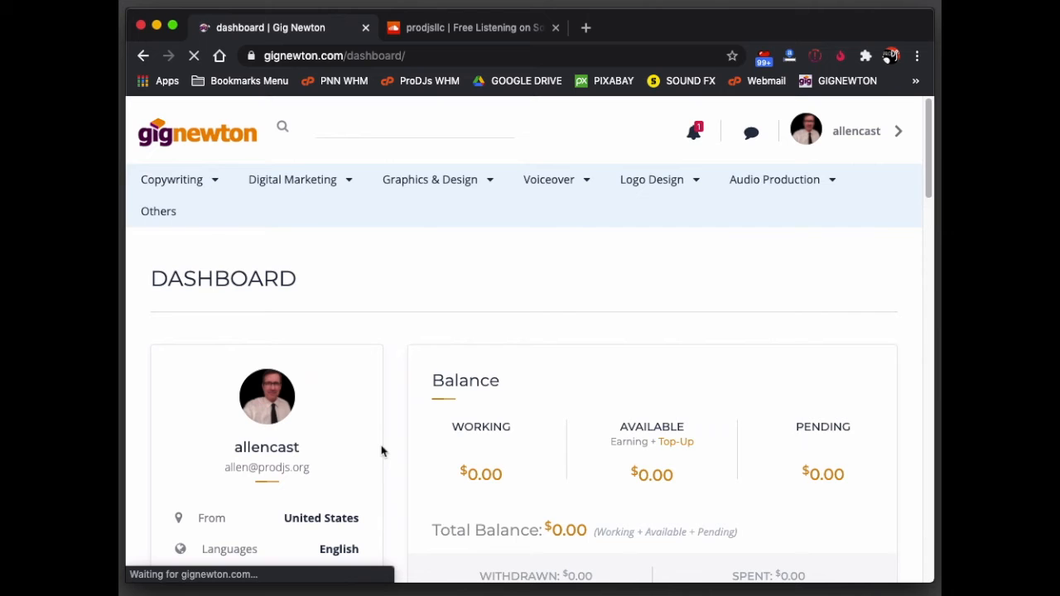
Go to the Voiceover category page and open the form for posting an mJob
left_click(561, 180)
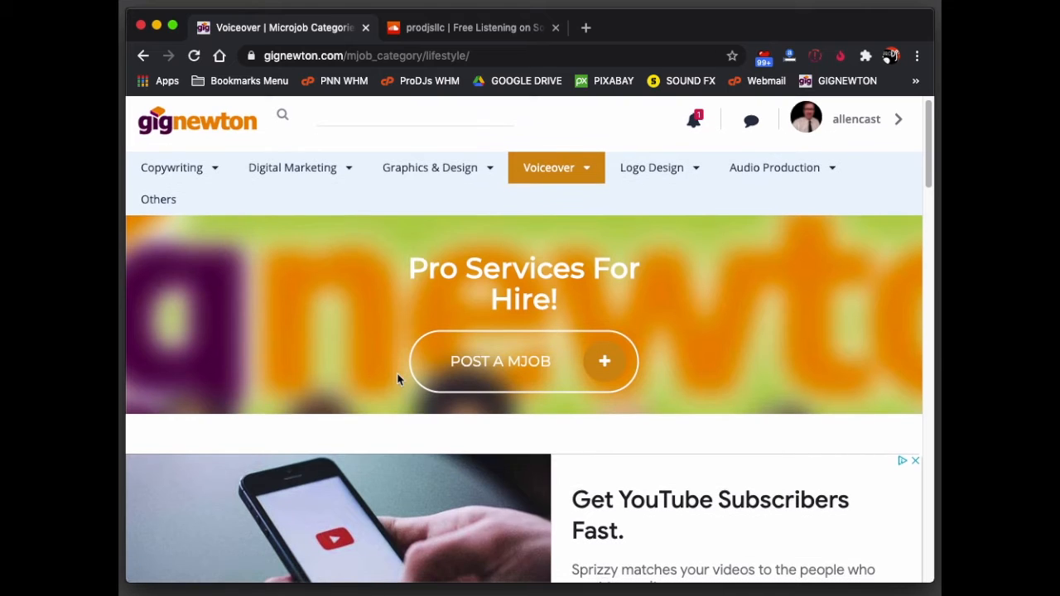
left_click(520, 363)
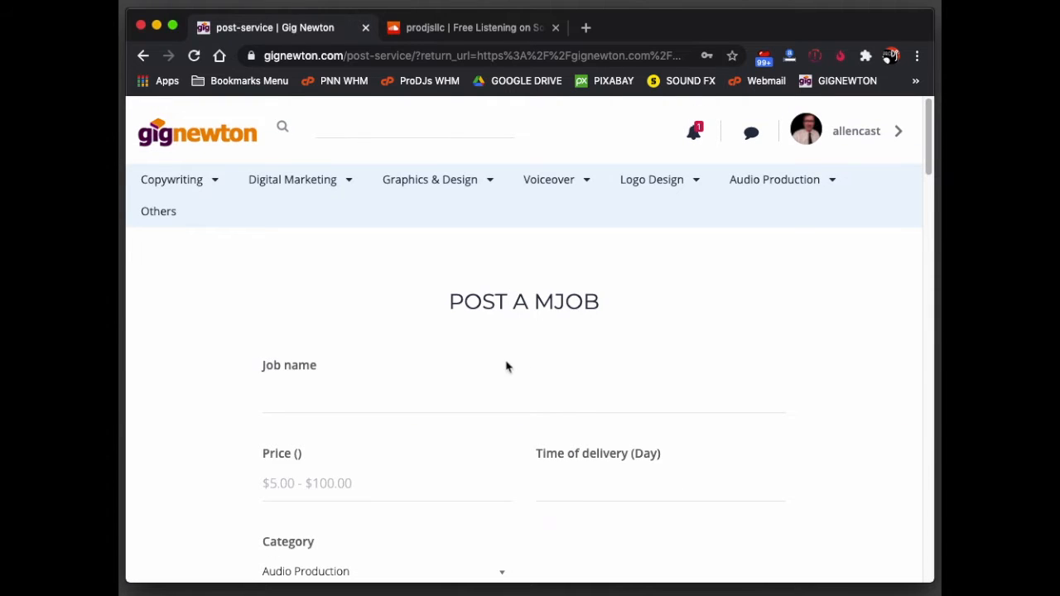
Enter "Radio sponsorship available" as the job name
scroll(490, 367, "down", 2)
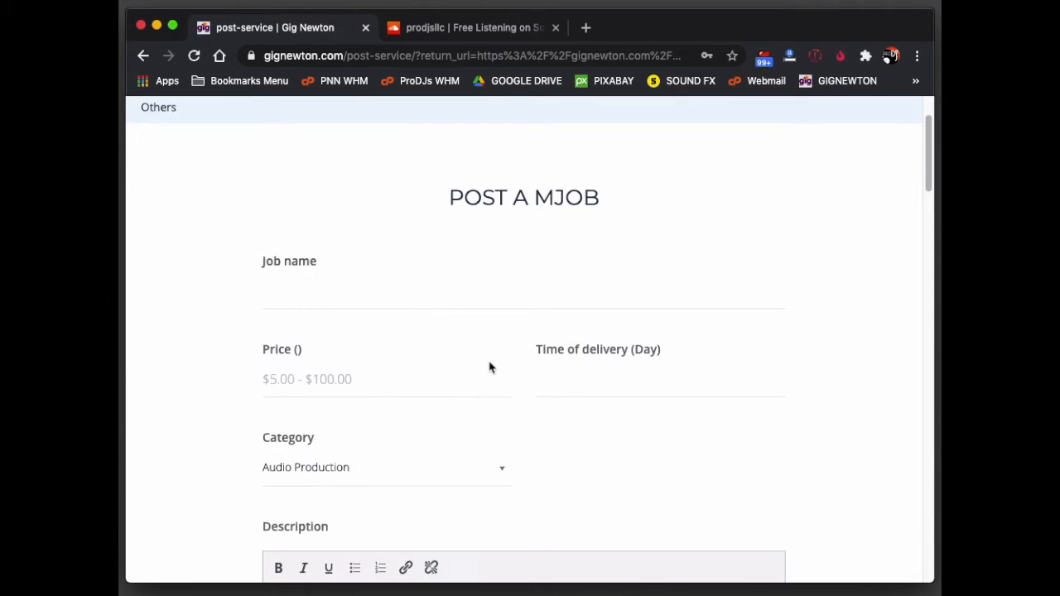
left_click(291, 286)
type("Radio Spo")
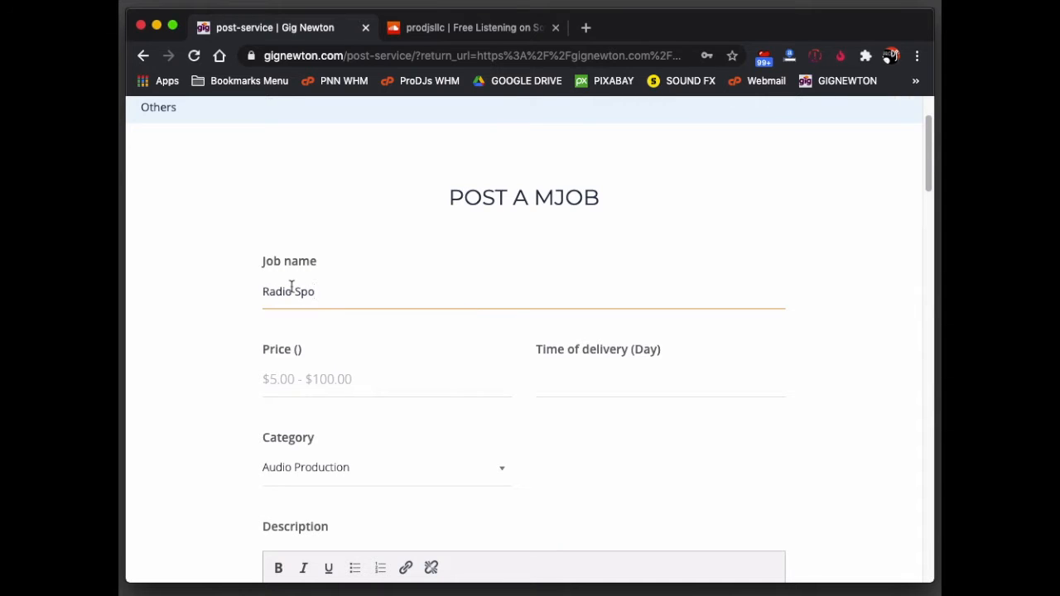
key("BackSpace")
key("BackSpace")
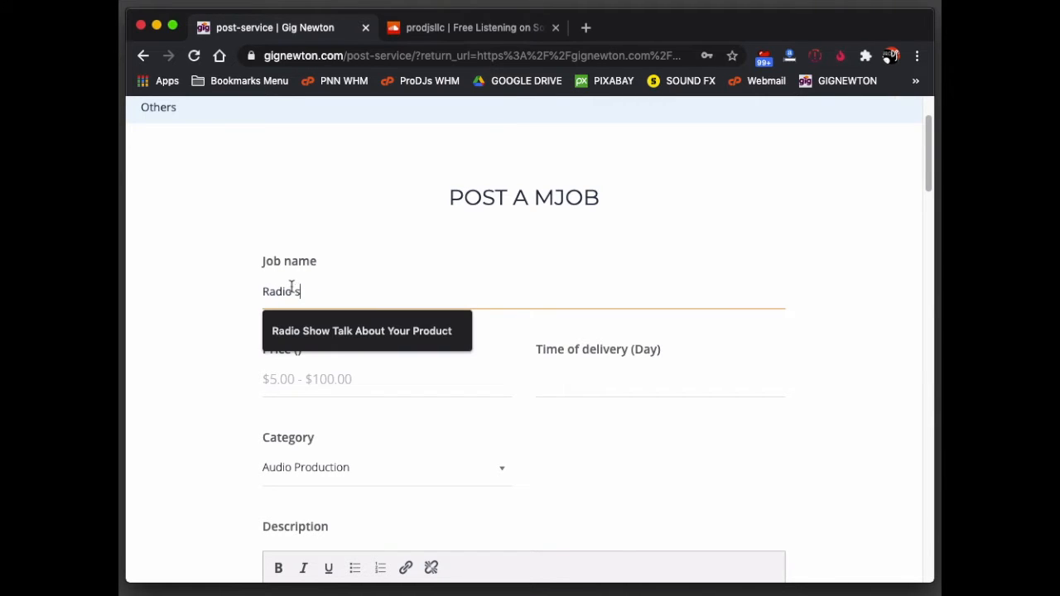
type("ponsorship ava")
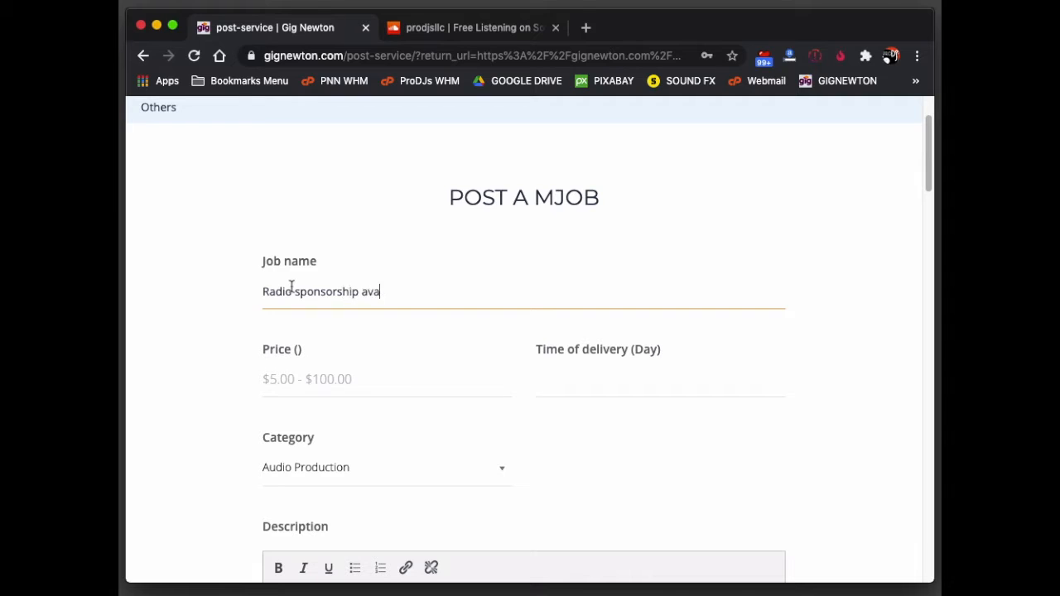
type("ilable")
Set the job's price to 30 and its category to Voiceover
left_click(278, 377)
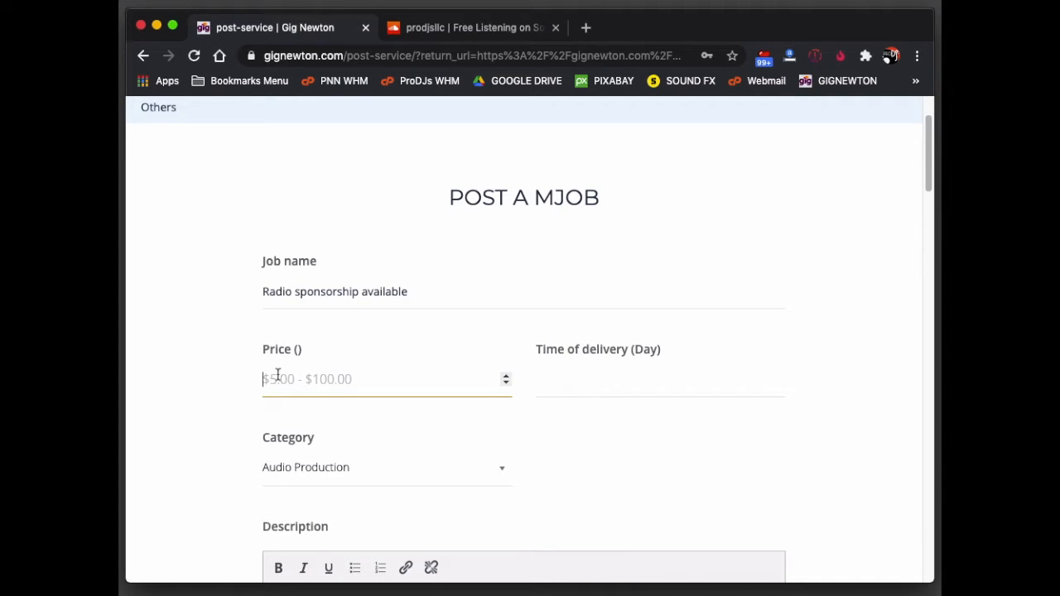
type("30")
scroll(289, 409, "down", 5)
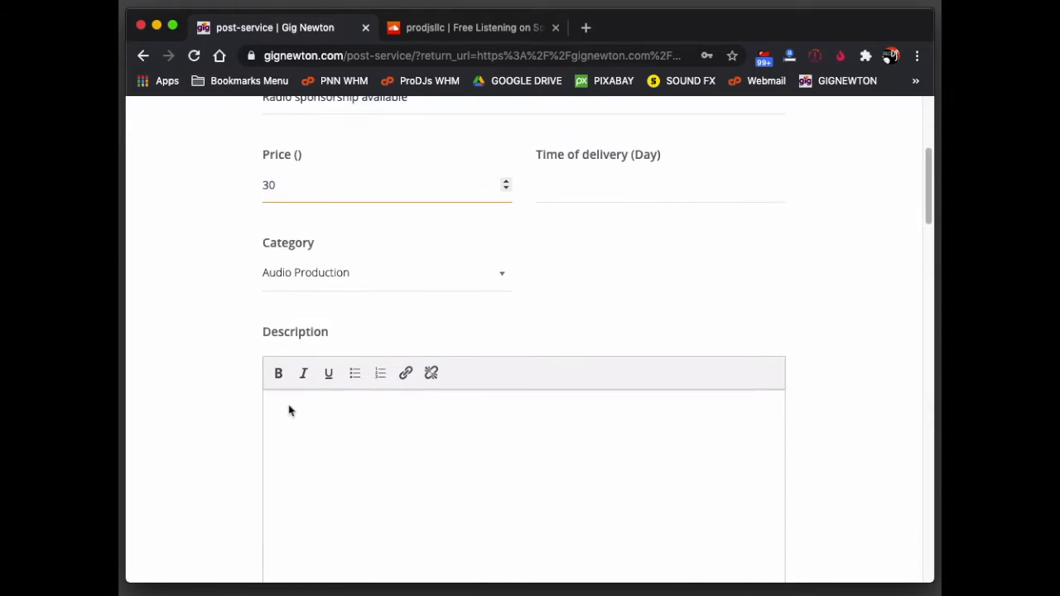
left_click(374, 286)
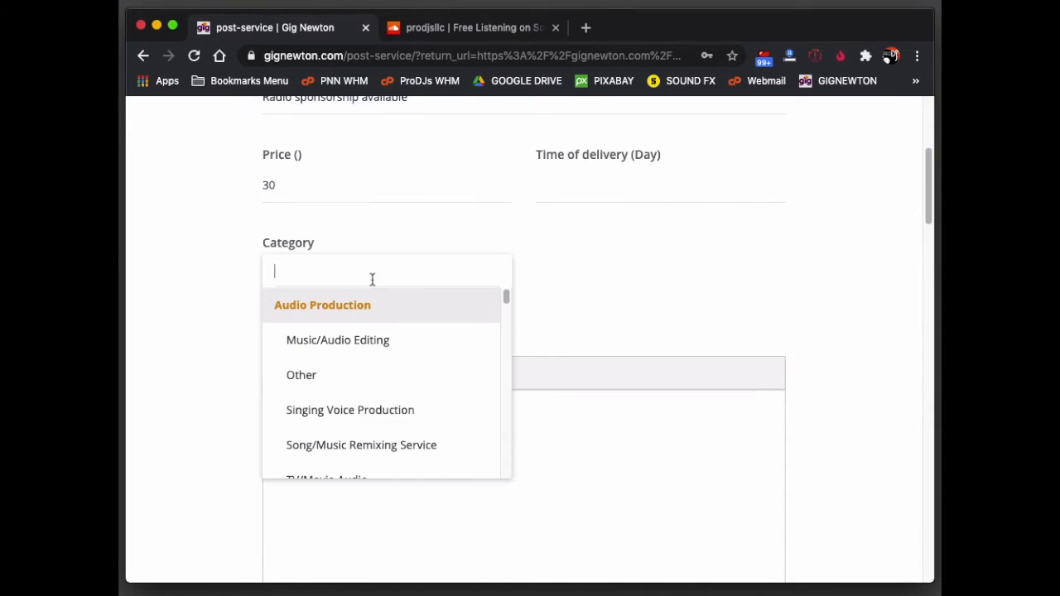
scroll(378, 385, "down", 3)
scroll(380, 392, "down", 6)
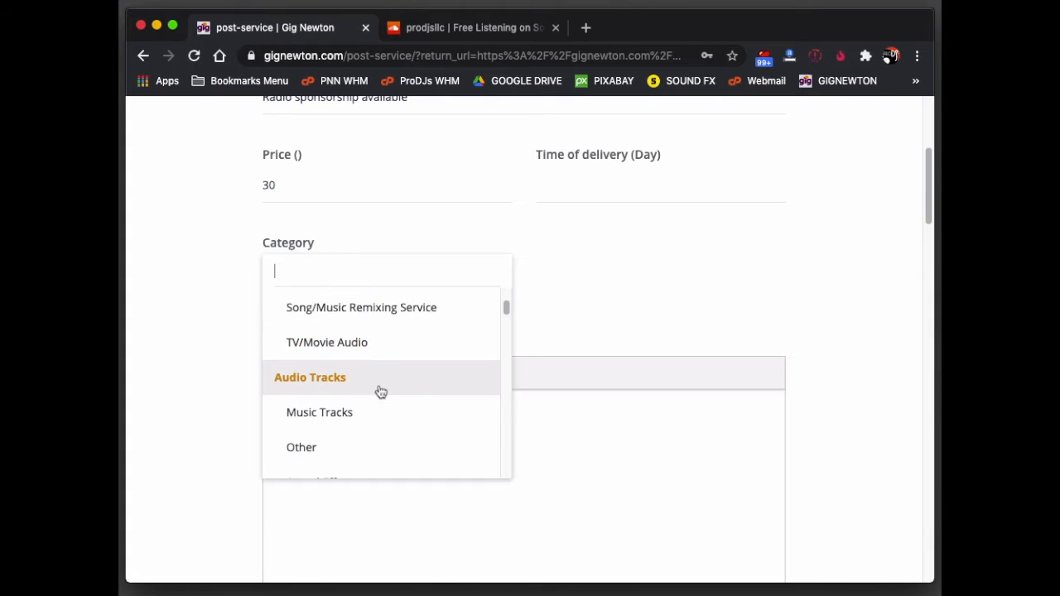
scroll(382, 389, "down", 10)
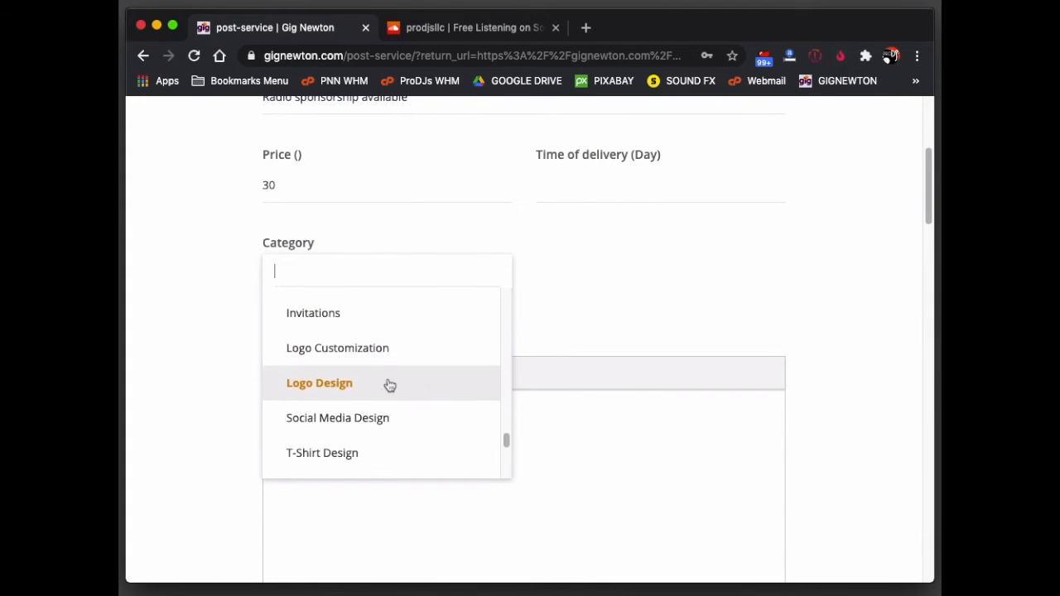
scroll(389, 385, "down", 3)
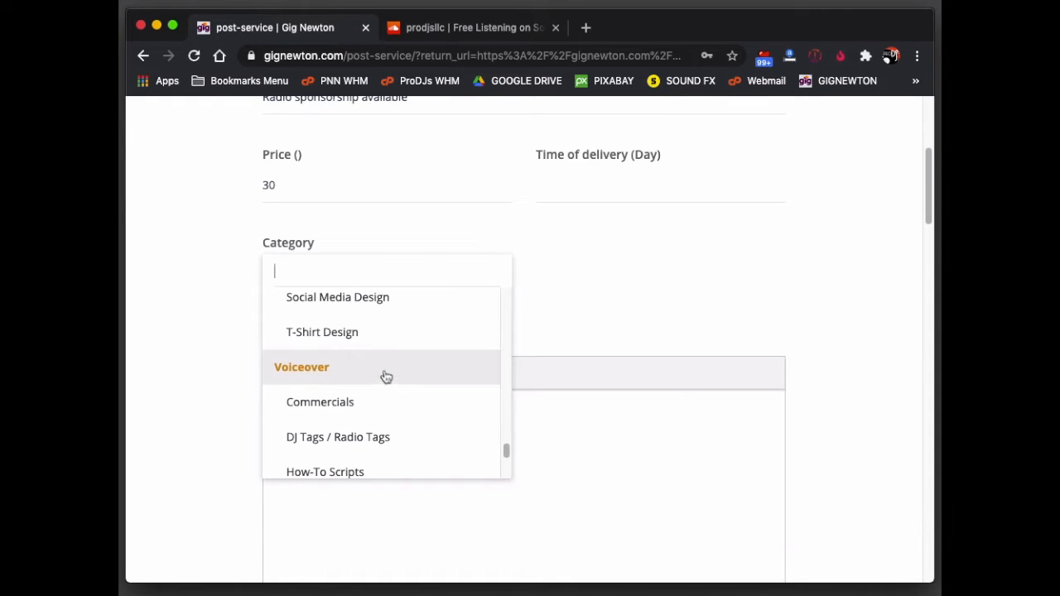
left_click(382, 377)
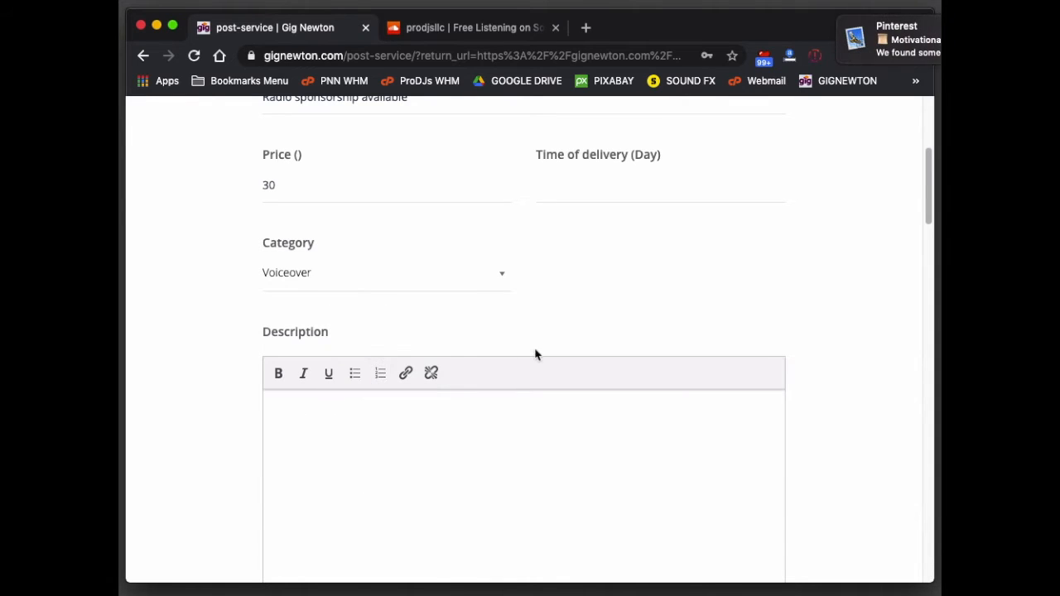
Set the job's time of delivery to 5 days
scroll(535, 353, "up", 3)
left_click(570, 299)
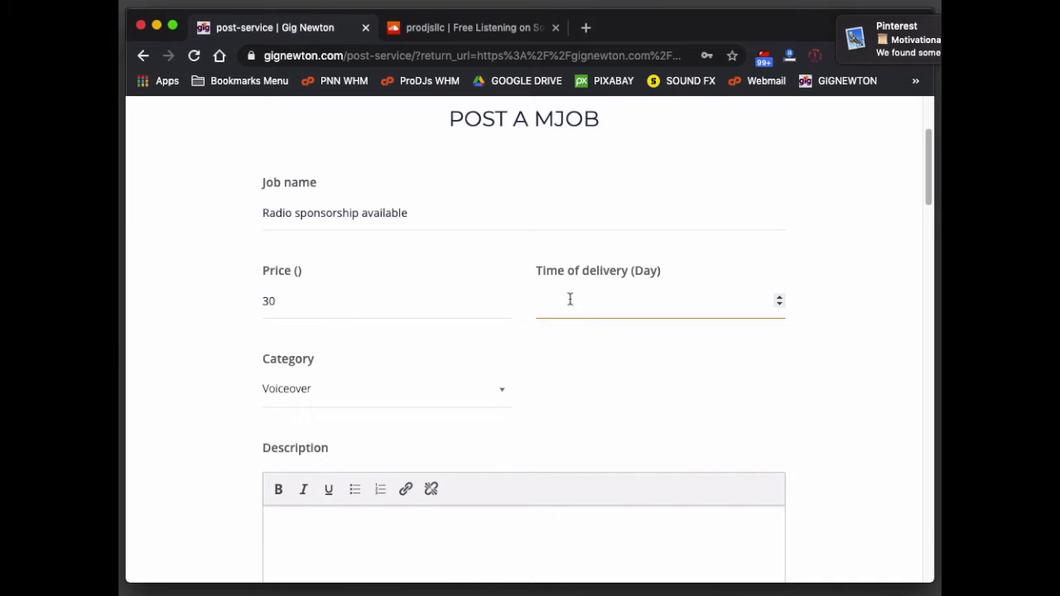
type("5")
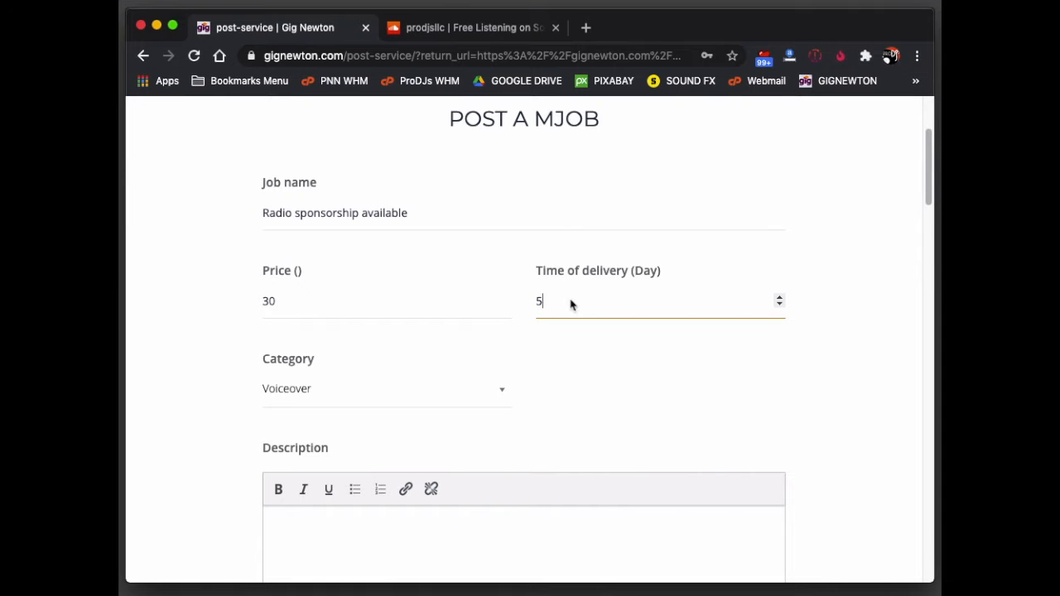
Write the description offering sponsorship spots on a popular nationally syndicated radio show, promoted on social networks, music services, websites, apps and more
scroll(560, 381, "down", 2)
left_click(364, 384)
type("Get a sponsorship spots on a popular nationally syndicated radio show.  Promote your product or service to a large listening audience on different platforms including social networks, music services, websites, apps and more.")
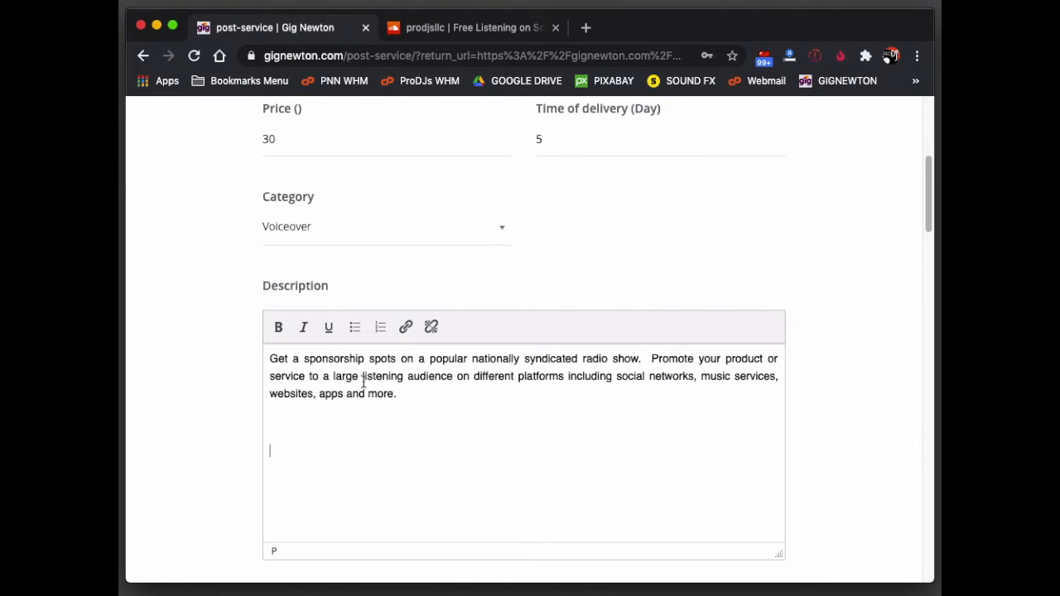
scroll(365, 382, "down", 6)
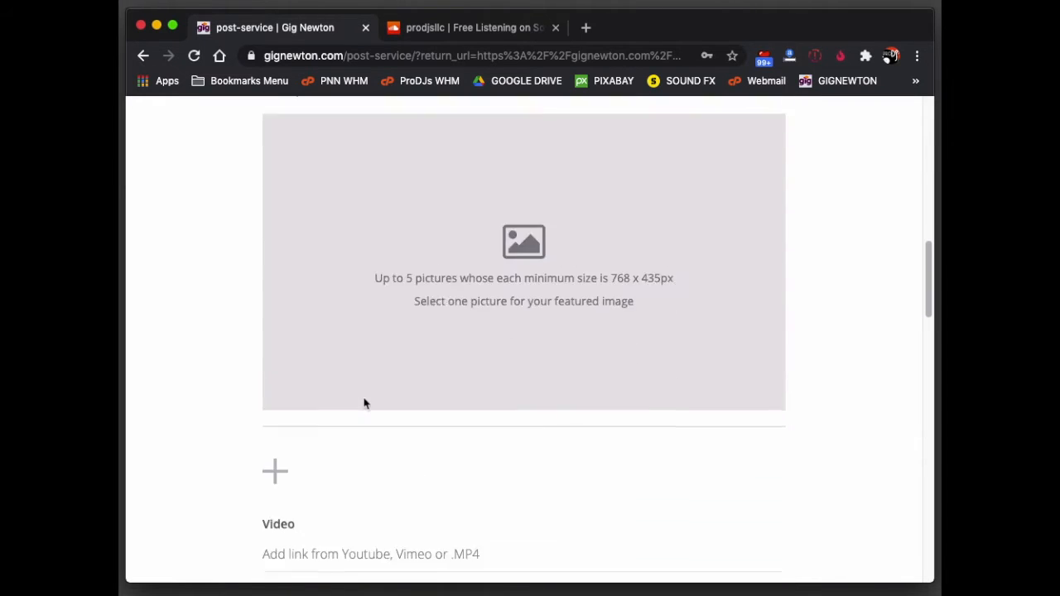
scroll(364, 403, "down", 2)
scroll(364, 403, "down", 2)
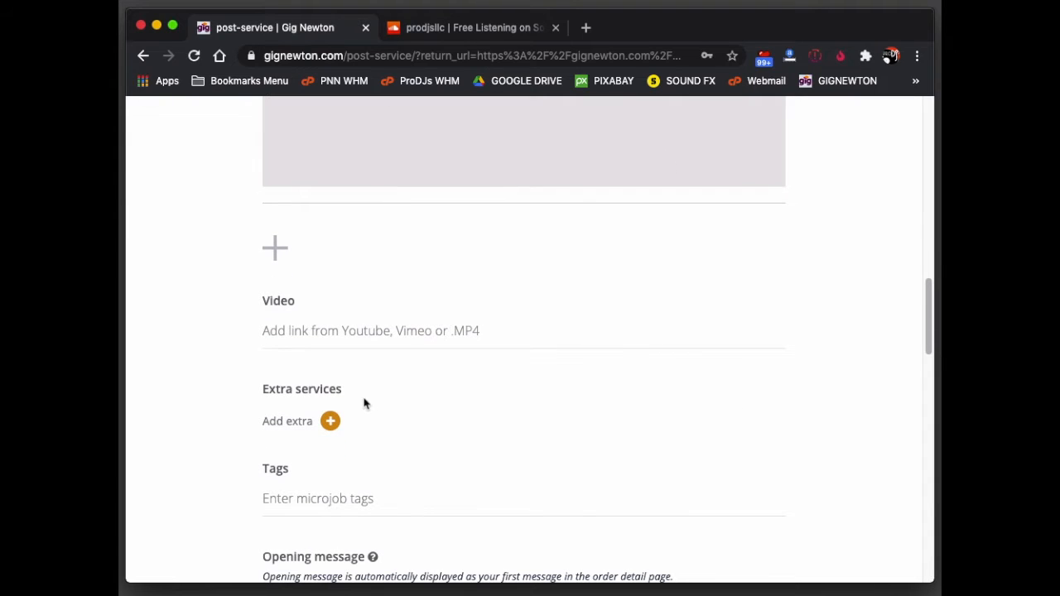
scroll(364, 404, "down", 2)
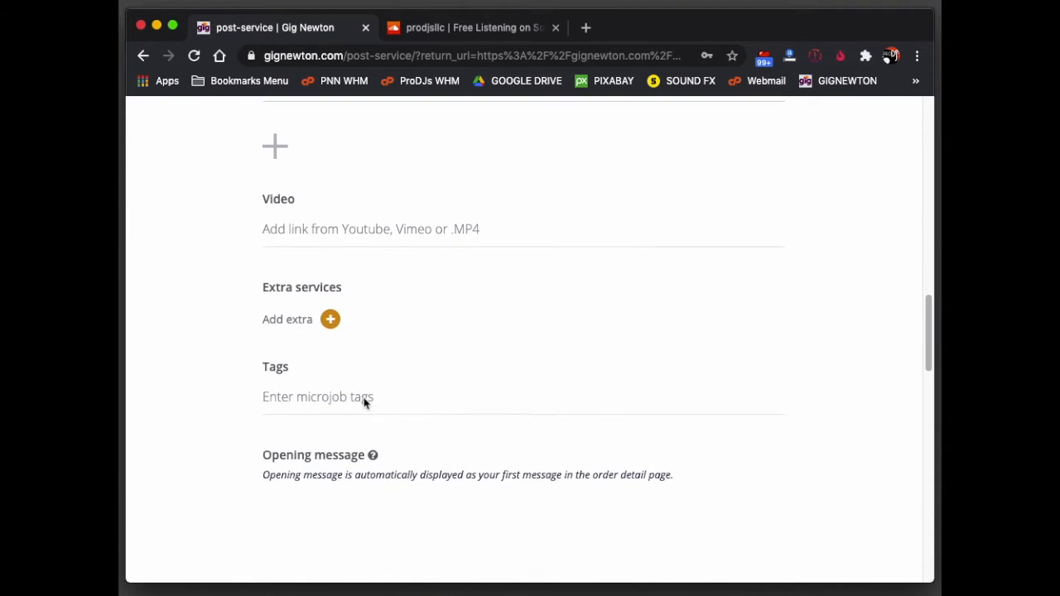
scroll(364, 403, "up", 5)
scroll(364, 403, "up", 7)
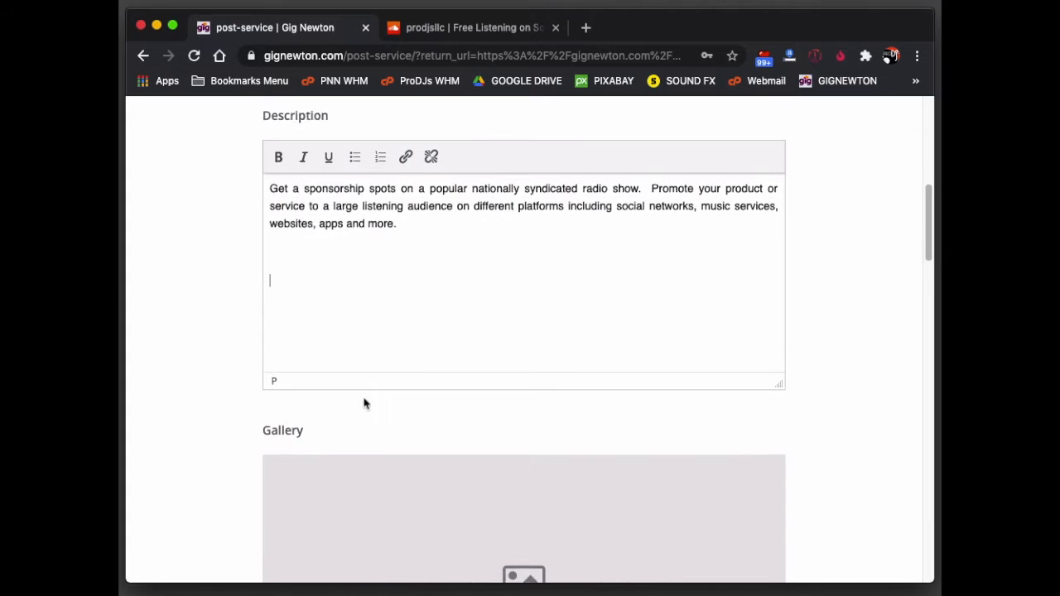
Copy the aircheck demo track's share link from SoundCloud and paste it into the job description under the line "Listen to my sample:"
left_click(462, 27)
left_click(330, 428)
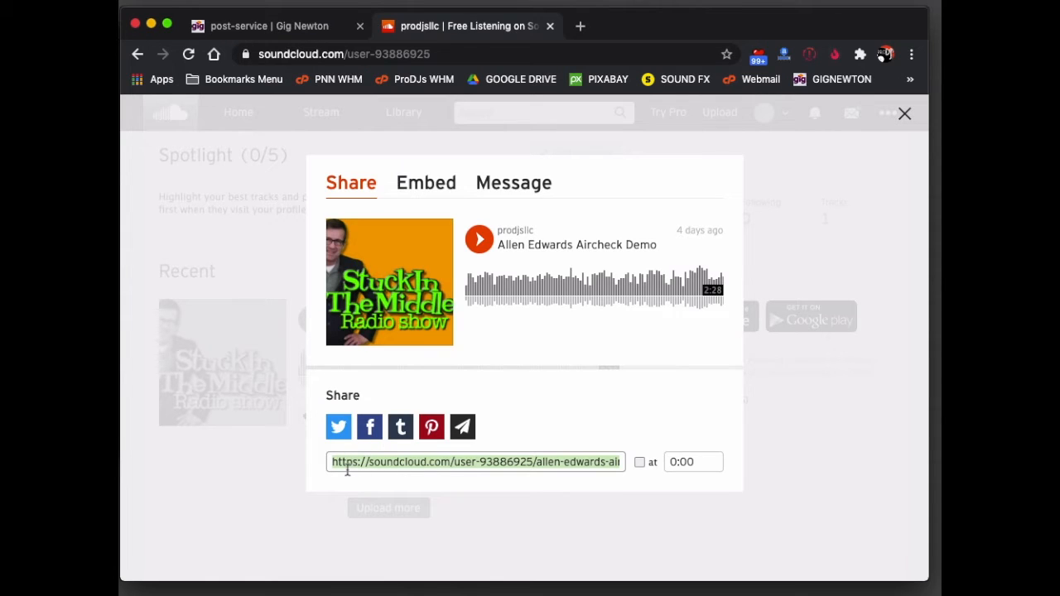
left_click(279, 29)
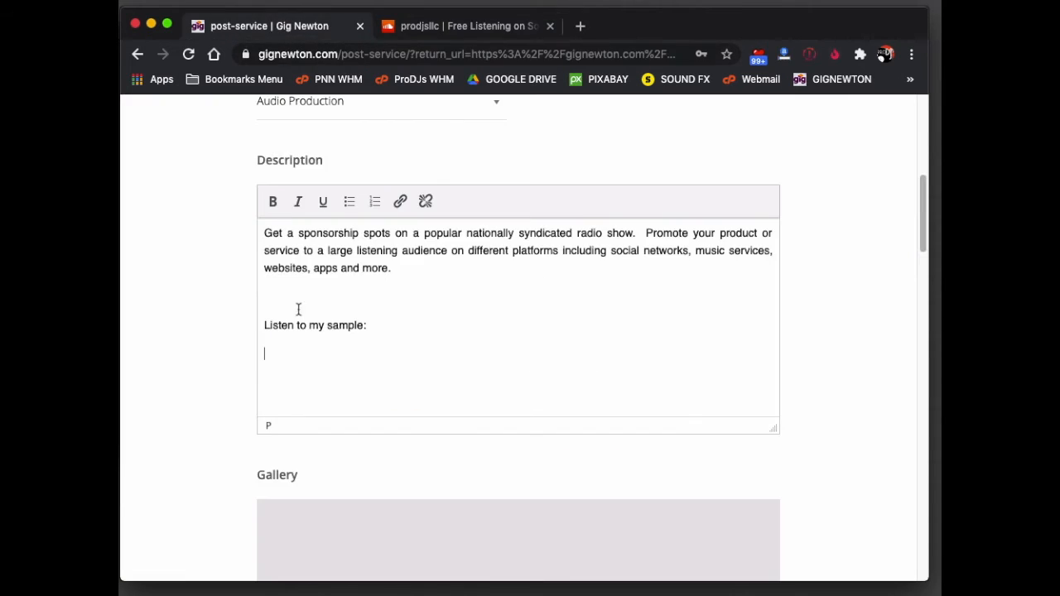
type("https://soundcloud.com/user-93886925/allen-edwards-aircheck-demo")
left_click(414, 391)
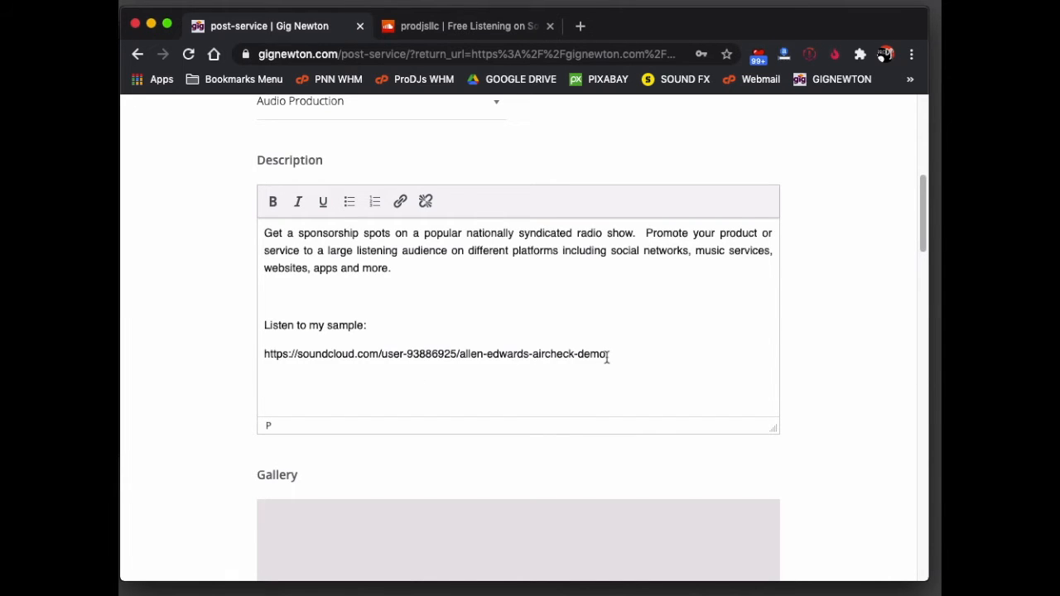
Copy the SoundCloud address in the description and add the lines "OR:" and "Listen to demo" below it
left_click_drag(609, 355, 225, 358)
key("super+c")
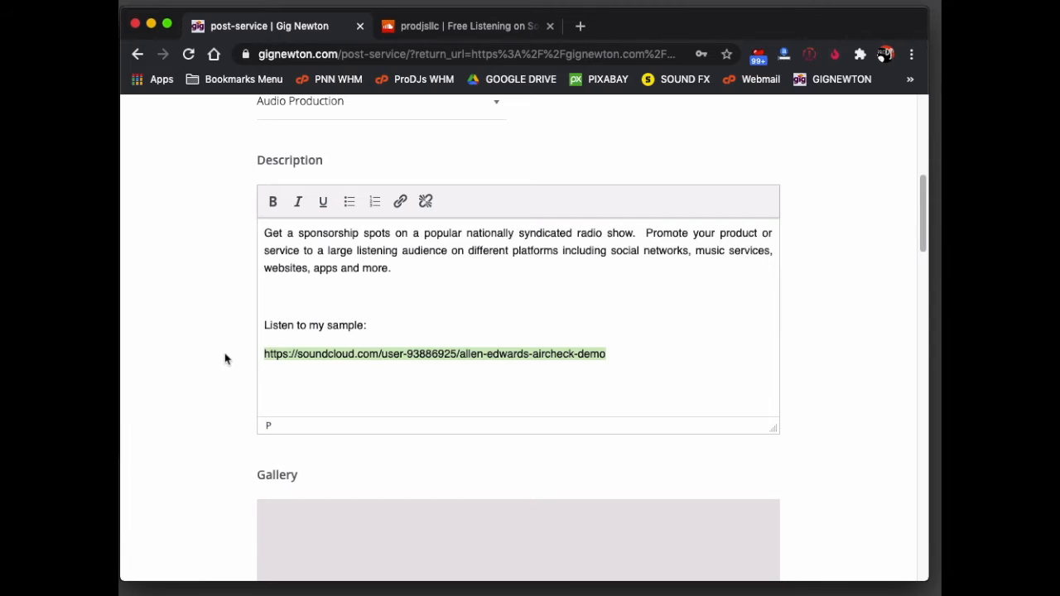
left_click(295, 385)
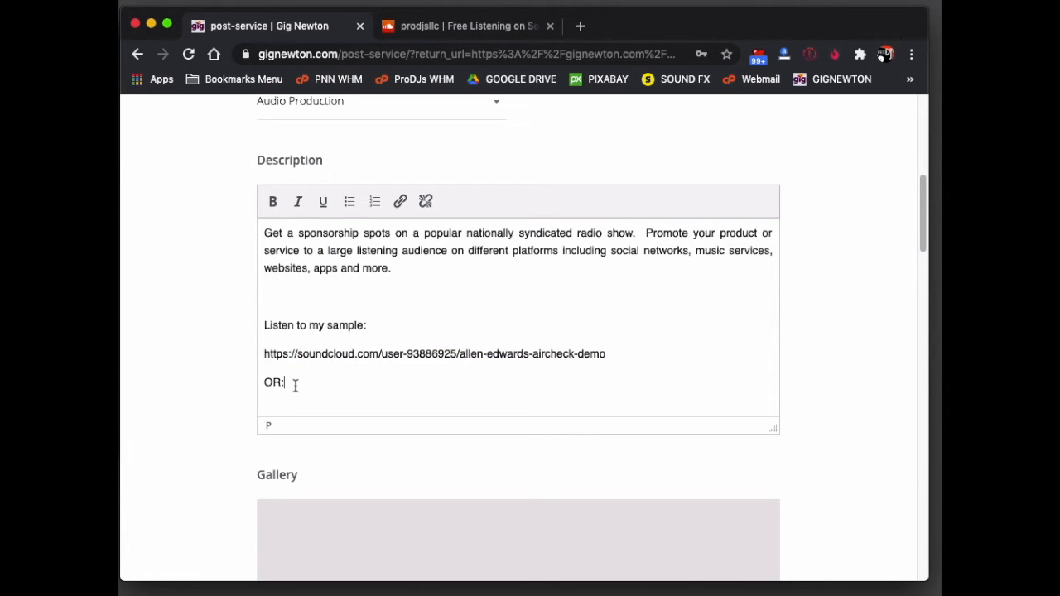
type("OR:")
key("Return")
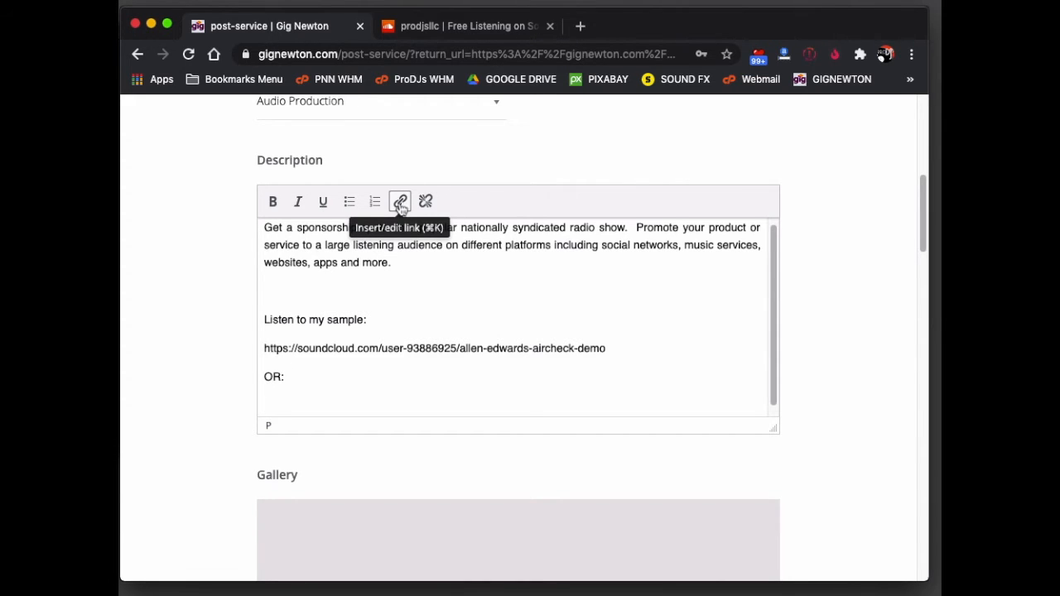
type("Listen to demo")
key("Return")
Make the "Listen to demo" text bold and link it to the copied SoundCloud track address
left_click_drag(338, 378, 251, 376)
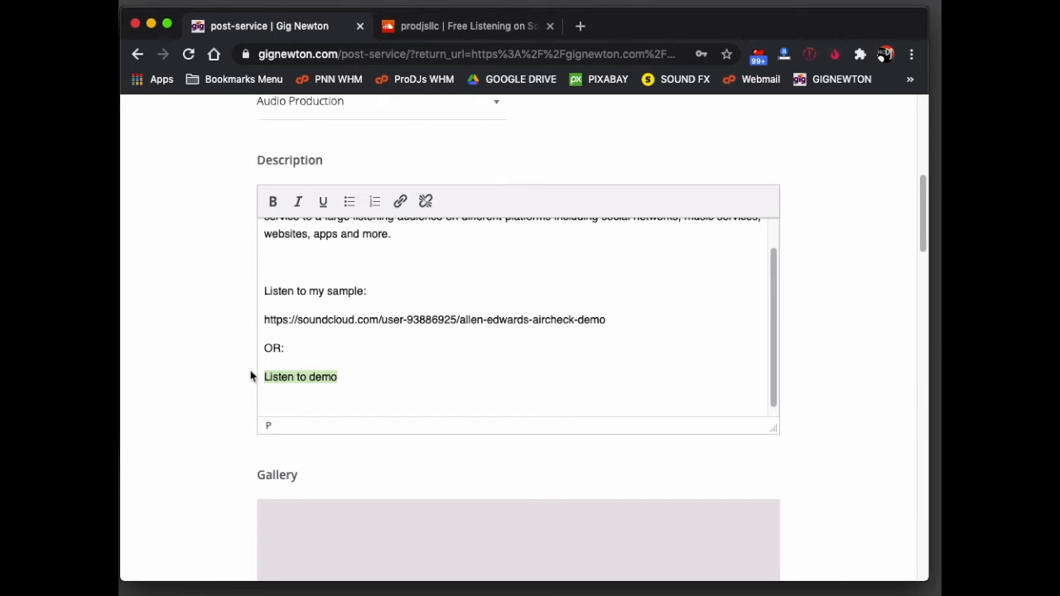
left_click(273, 201)
left_click(399, 203)
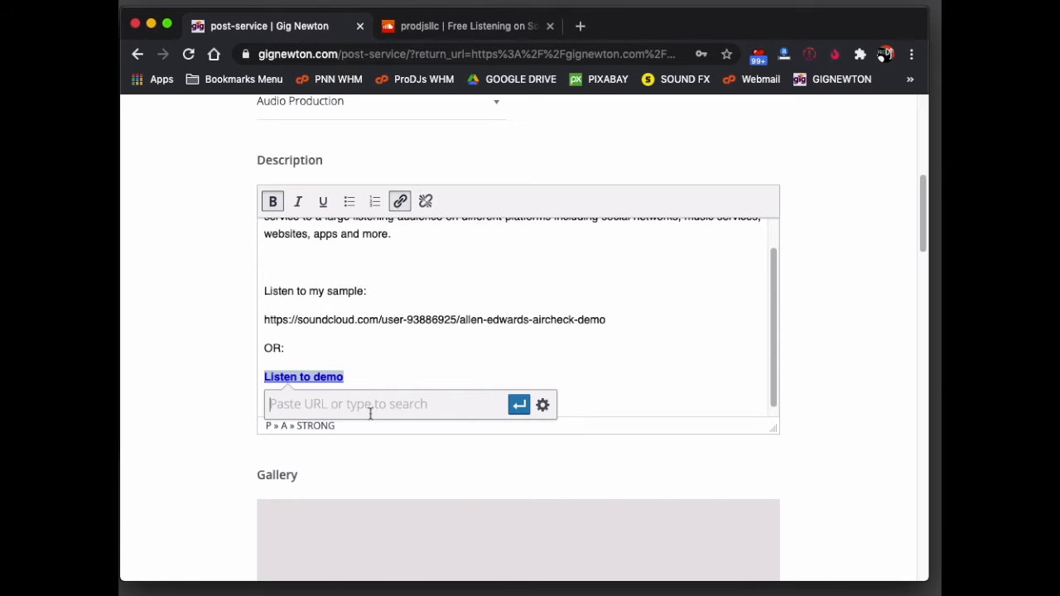
key("super+v")
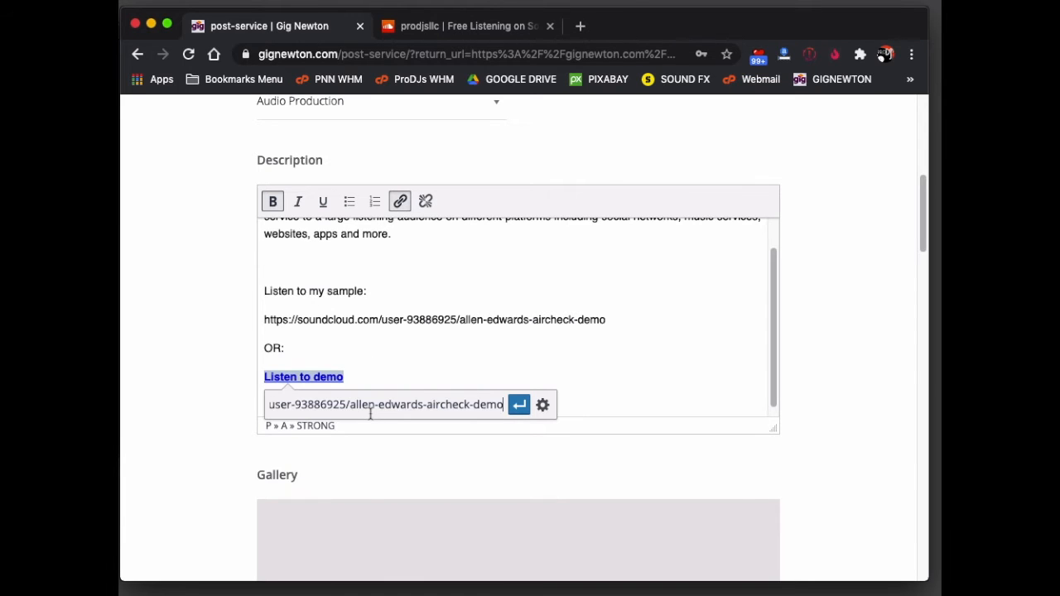
left_click(518, 404)
left_click(596, 390)
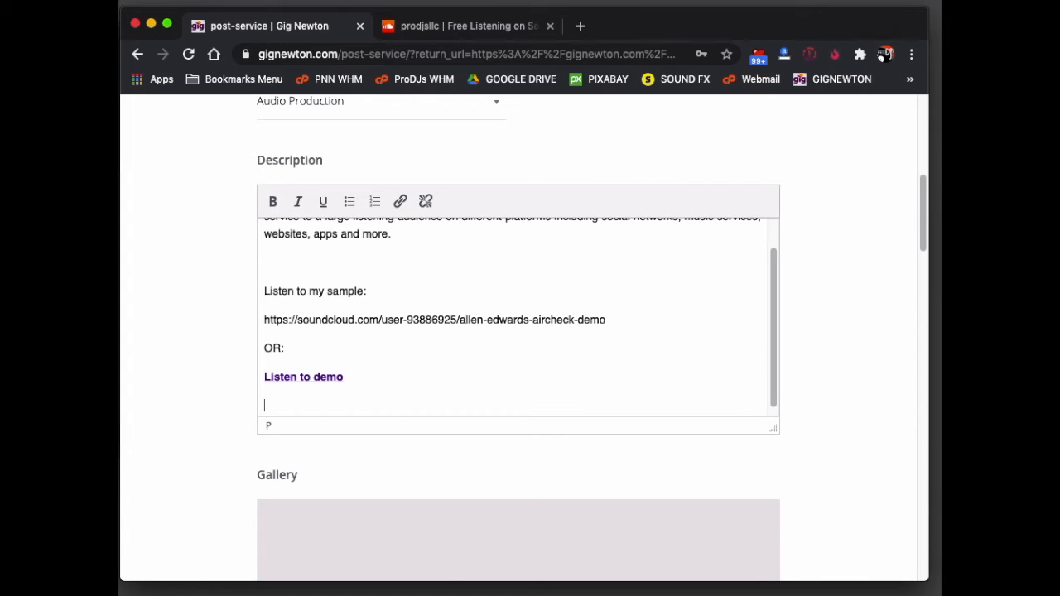
scroll(199, 419, "down", 10)
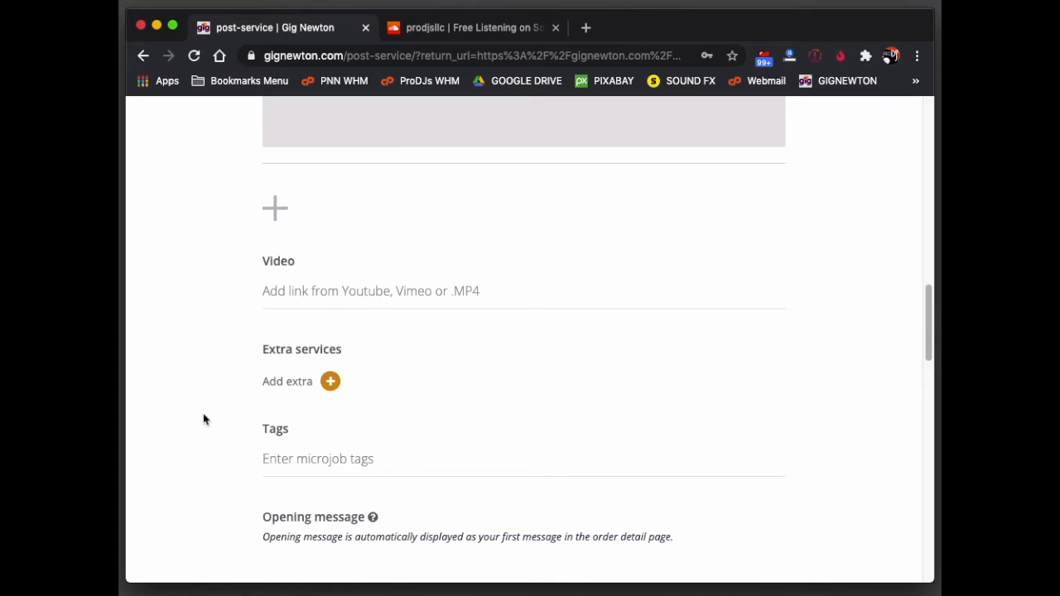
scroll(227, 398, "down", 1)
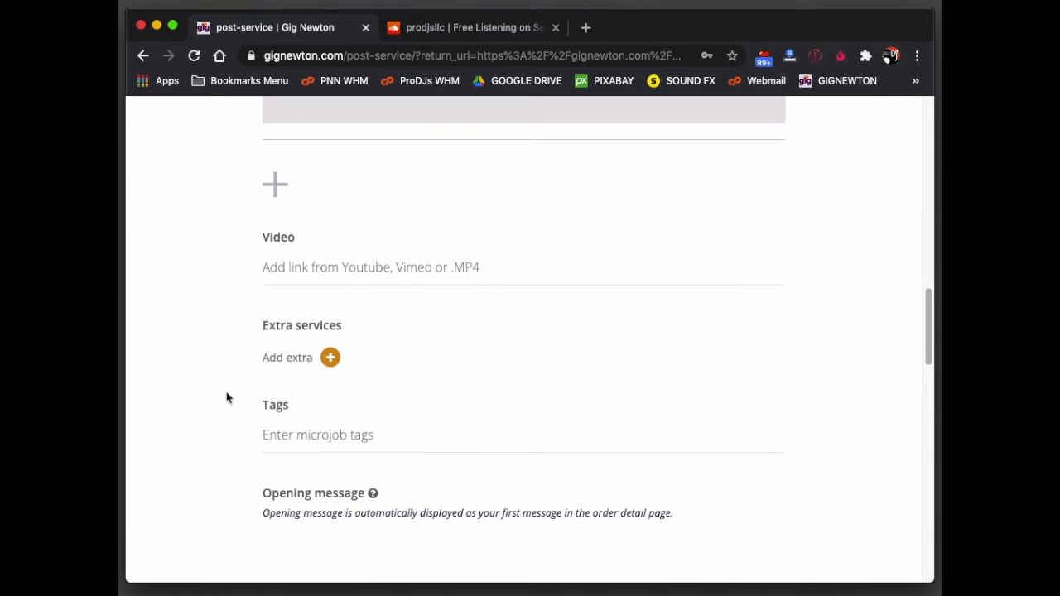
left_click(283, 266)
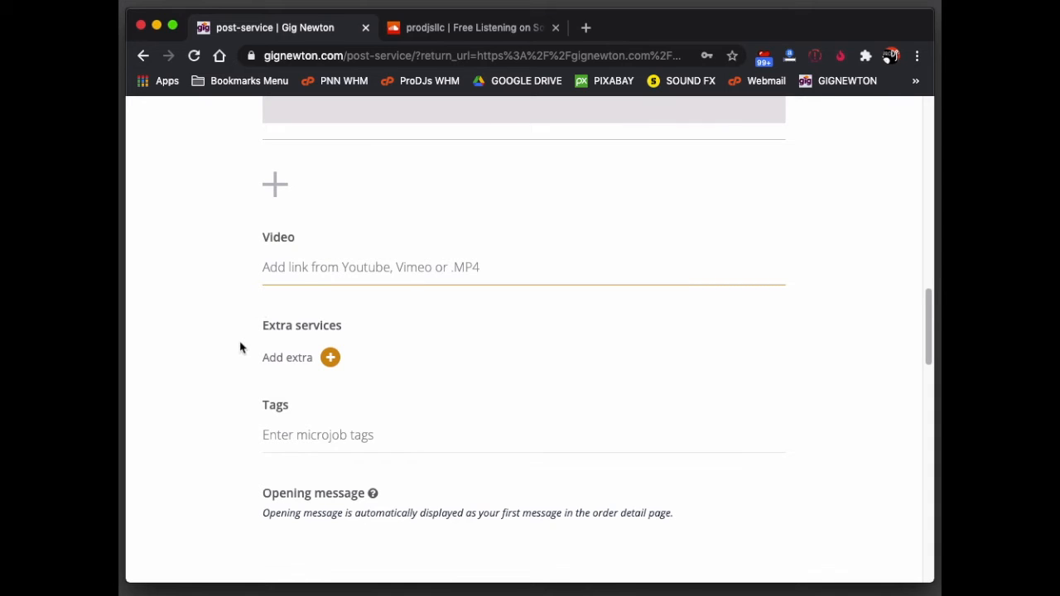
scroll(240, 348, "down", 3)
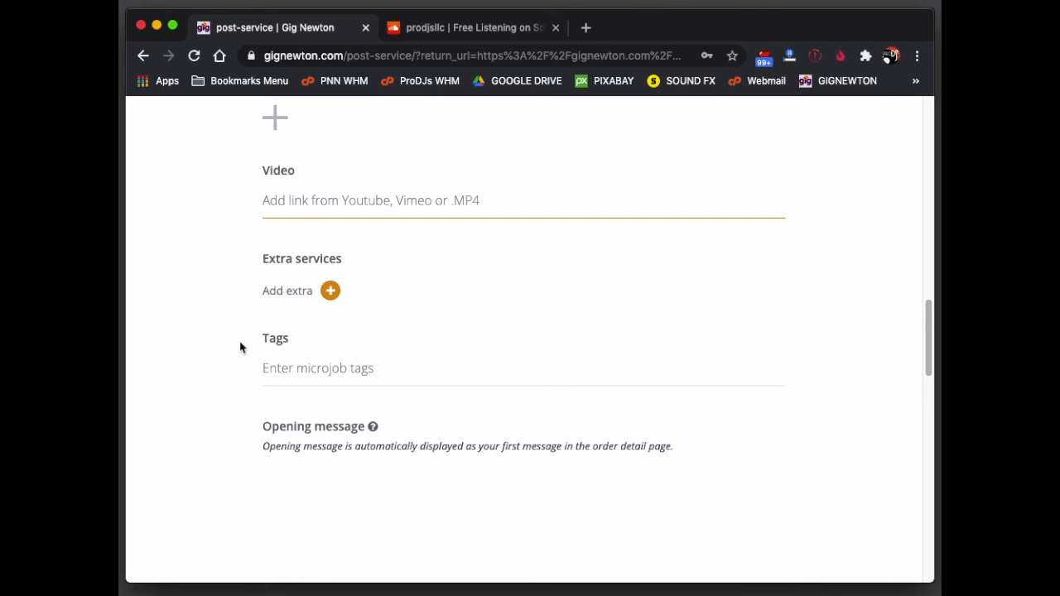
scroll(241, 348, "up", 8)
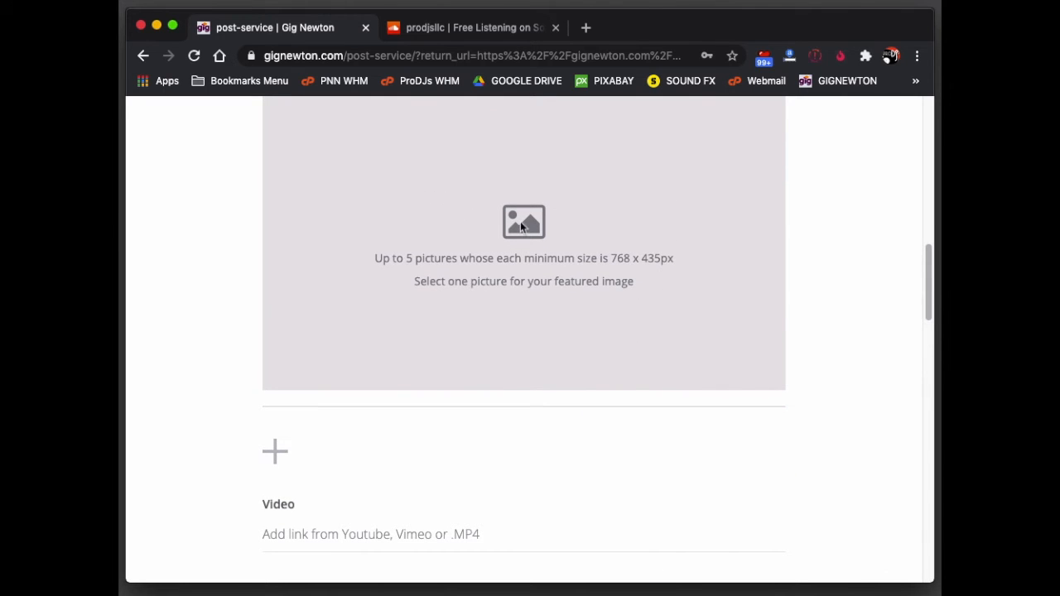
Add the picture allenfacebookheader.jpg from the allen folder to the job's gallery
scroll(521, 226, "down", 3)
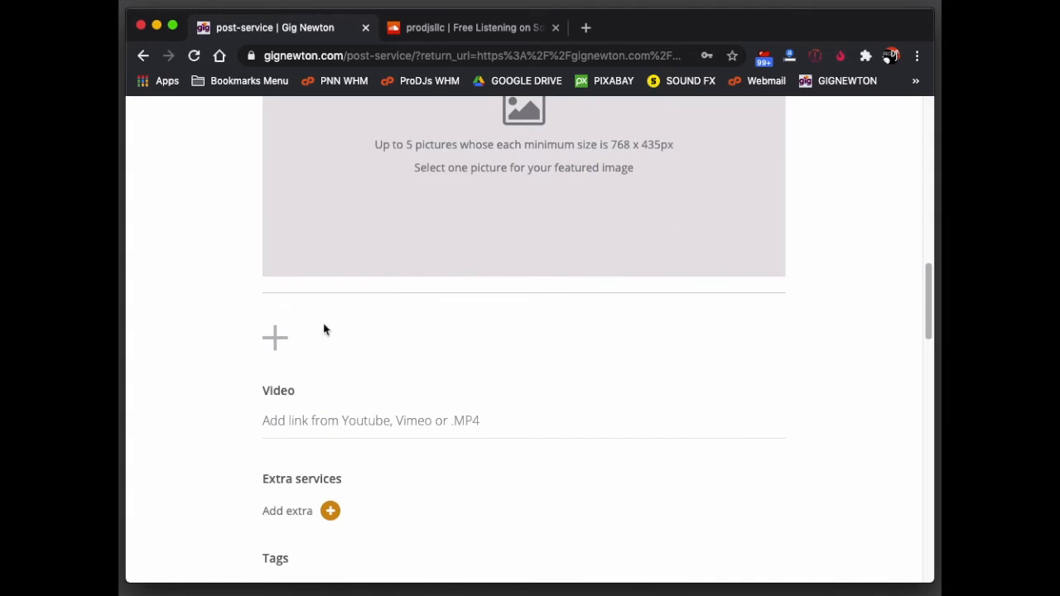
left_click(267, 342)
left_click(478, 225)
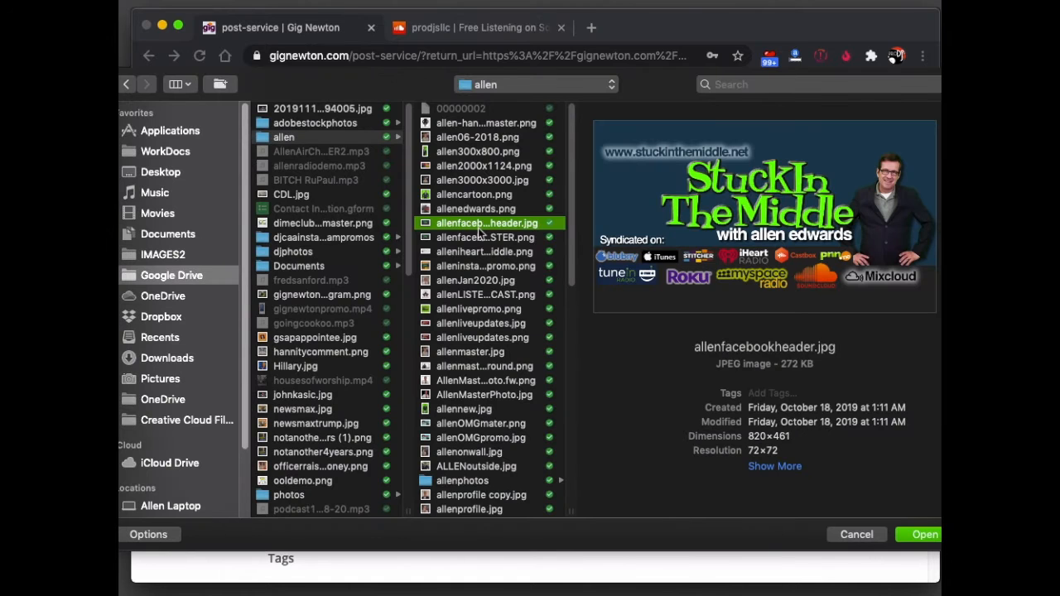
left_click(915, 535)
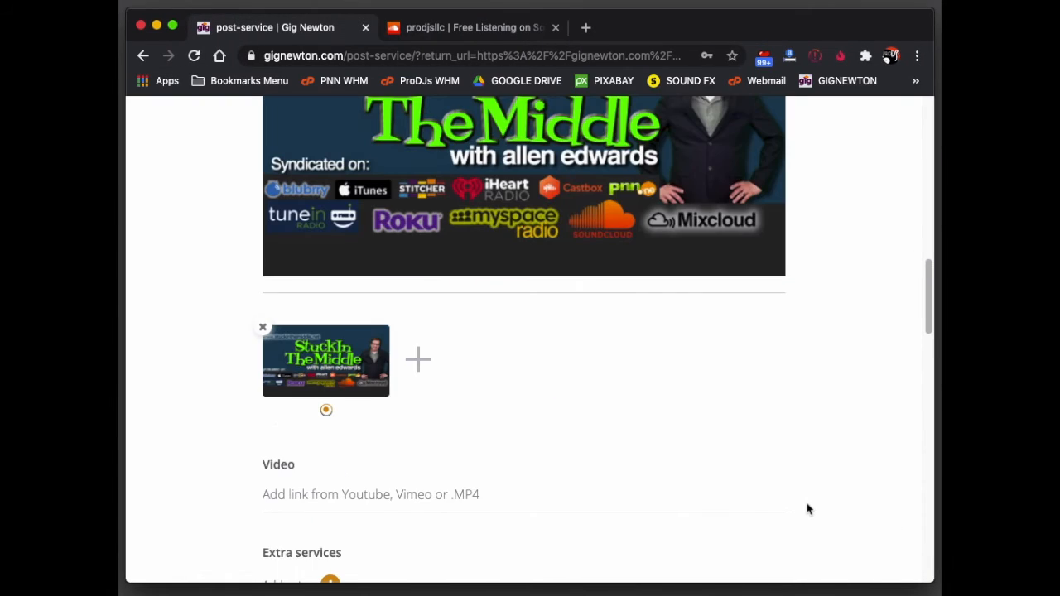
scroll(807, 509, "up", 5)
scroll(807, 509, "down", 3)
Add the tags radio, commercials, voiceover and advertising to the job
scroll(808, 509, "down", 6)
left_click(315, 265)
type("r")
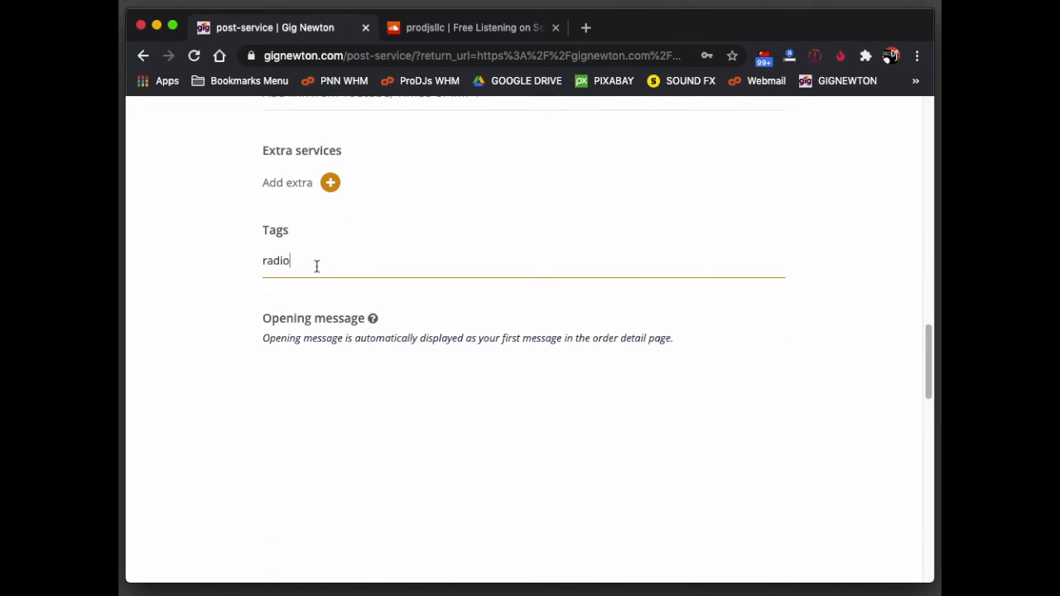
type("adio")
key("Return")
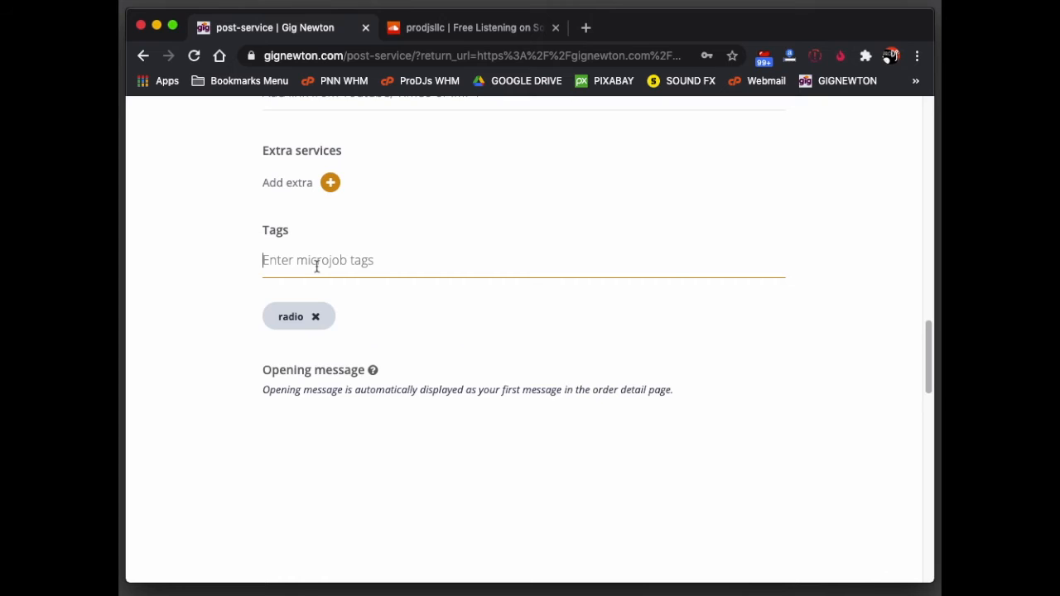
type("commercials")
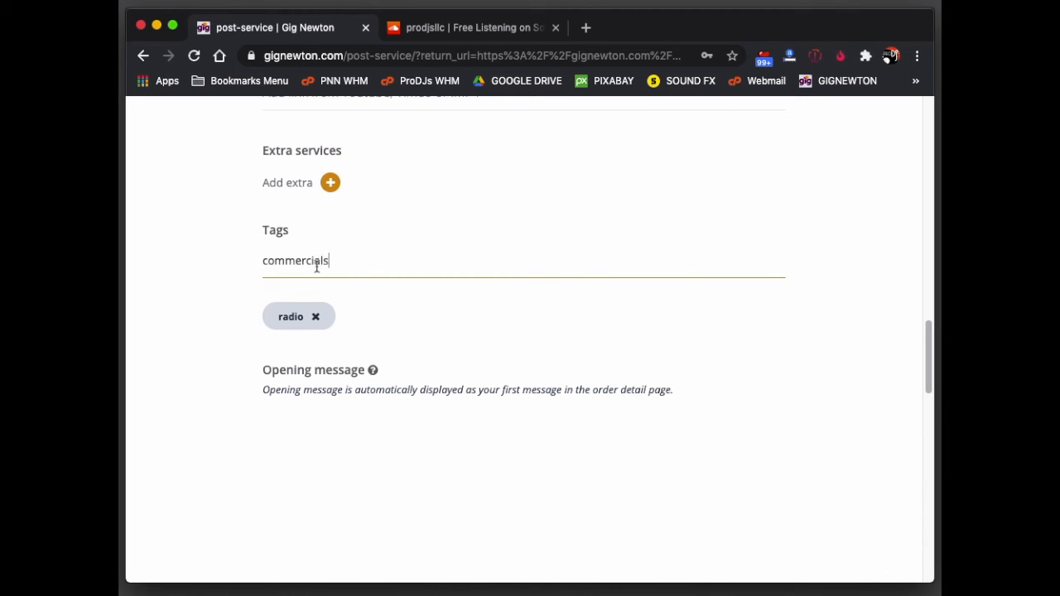
key("Return")
type("vo")
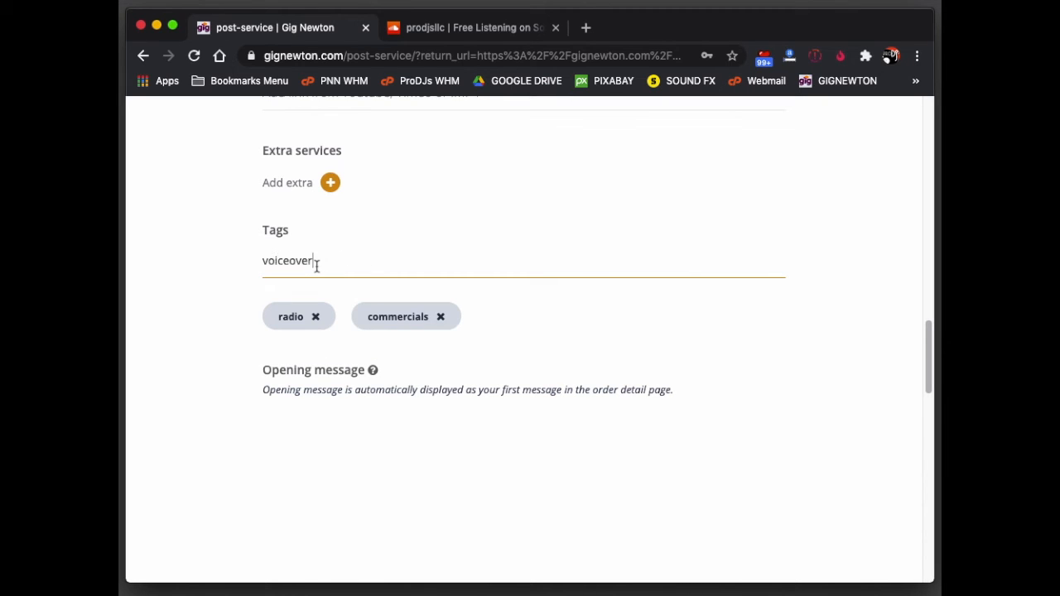
type("iceover")
key("Return")
type("ads")
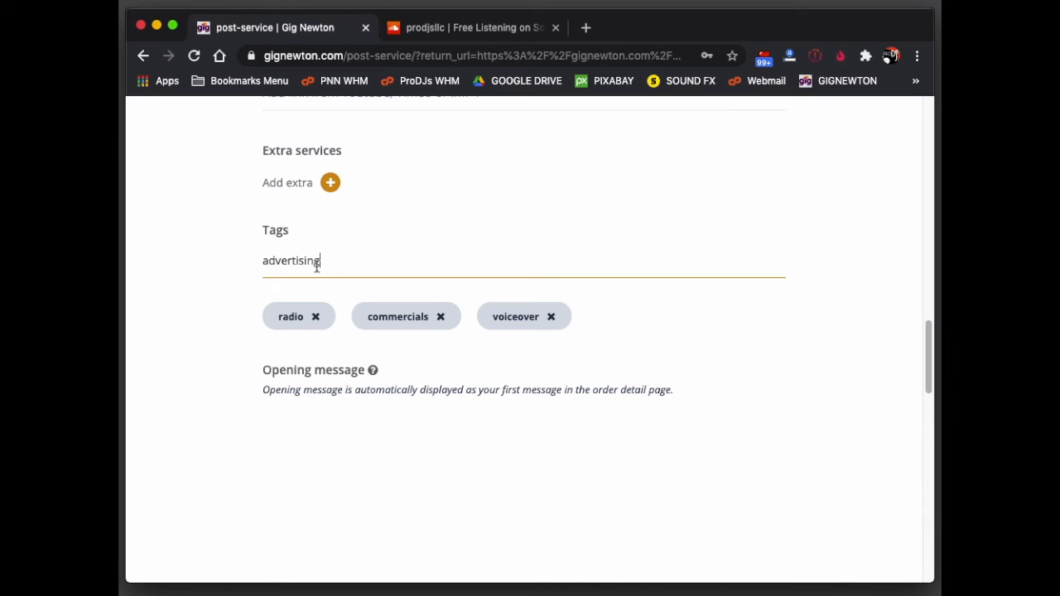
type("ertising")
key("Return")
Review the filled-in job form from the job name to the opening message and save the mJob
scroll(313, 313, "down", 3)
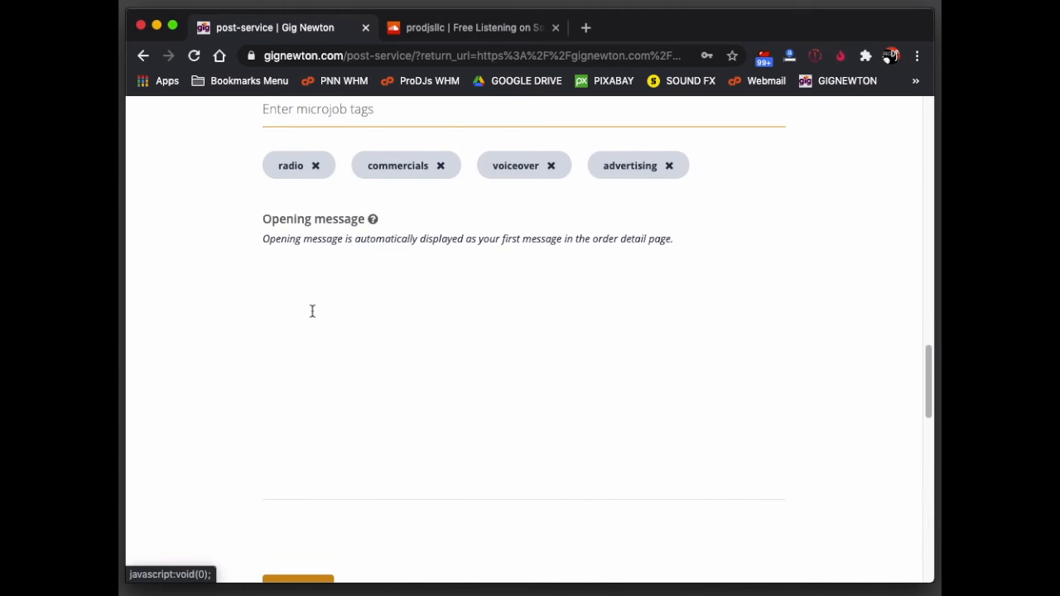
scroll(310, 310, "down", 5)
scroll(312, 339, "up", 15)
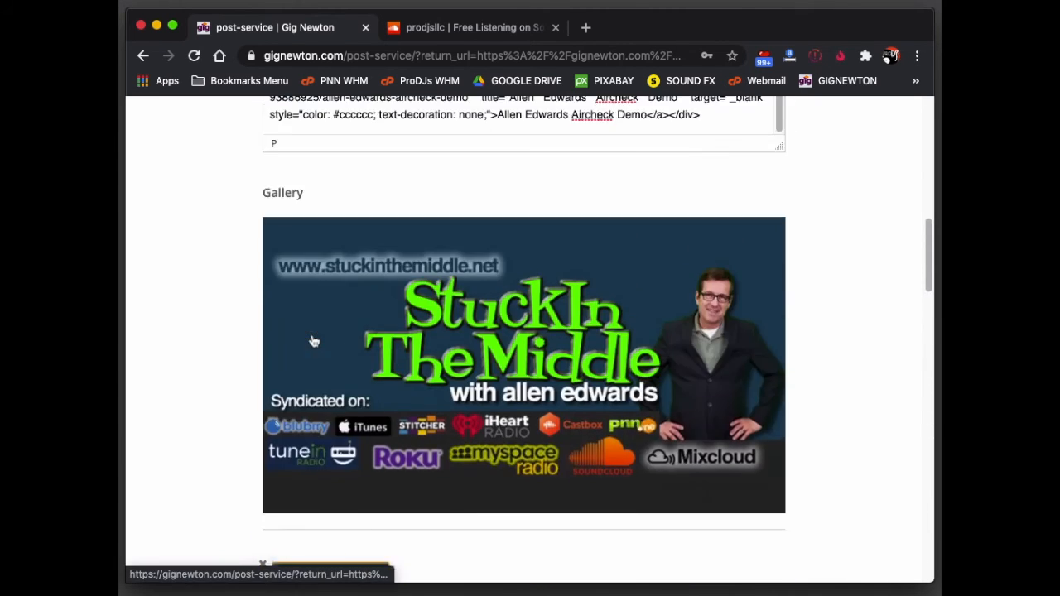
scroll(314, 341, "up", 15)
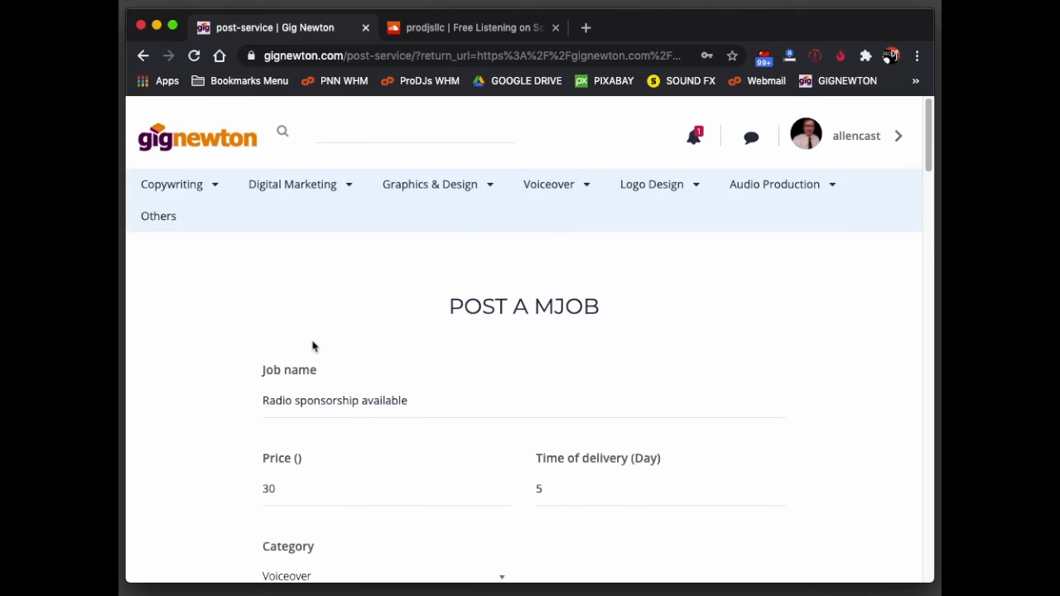
scroll(312, 347, "down", 15)
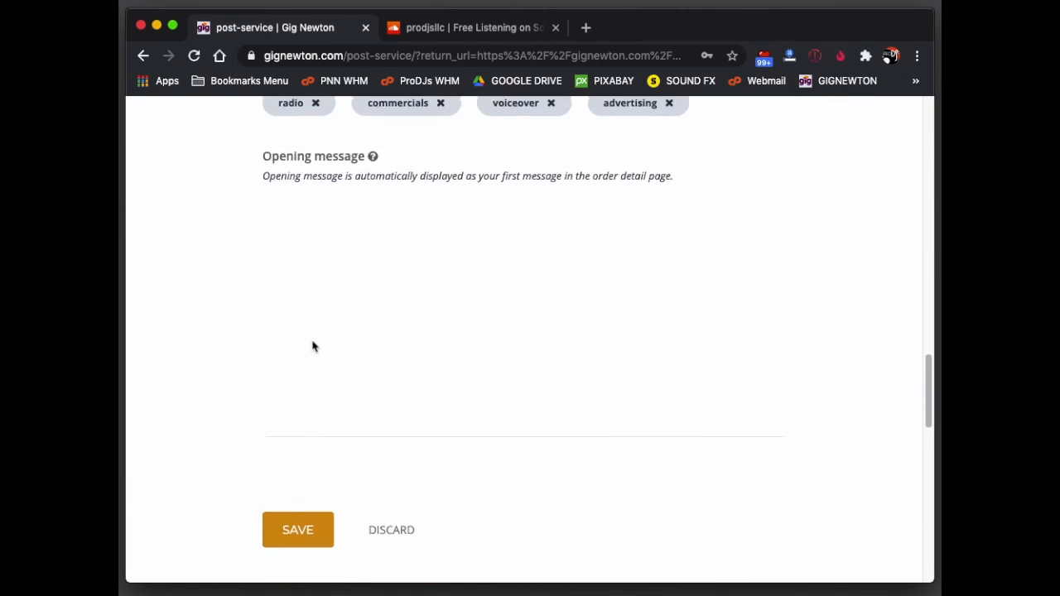
scroll(310, 343, "down", 3)
left_click(297, 410)
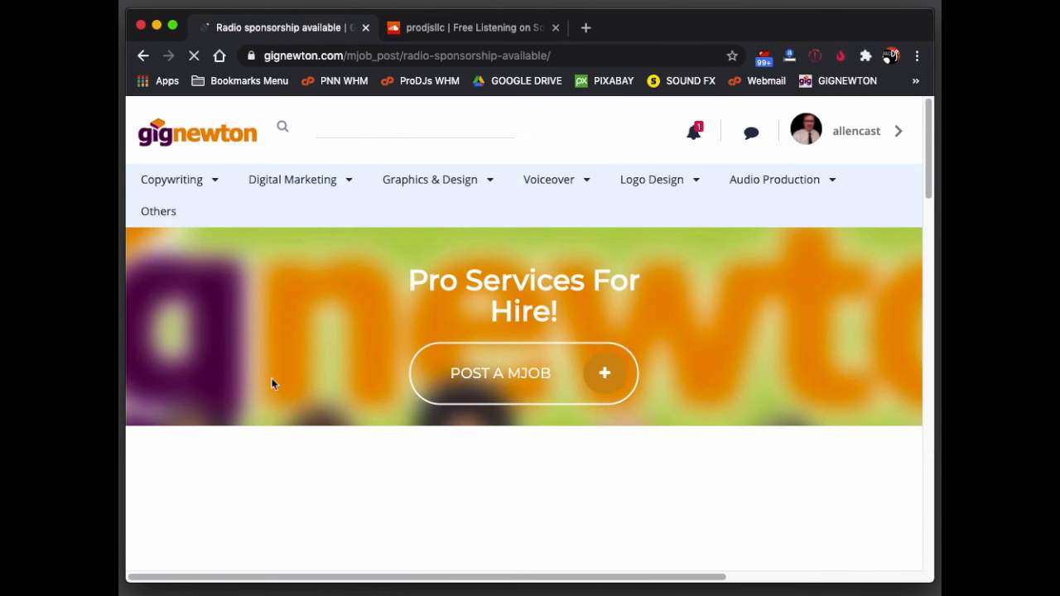
Check the published radio sponsorship listing's description and briefly play the embedded SoundCloud aircheck demo, then pause it
scroll(283, 428, "down", 4)
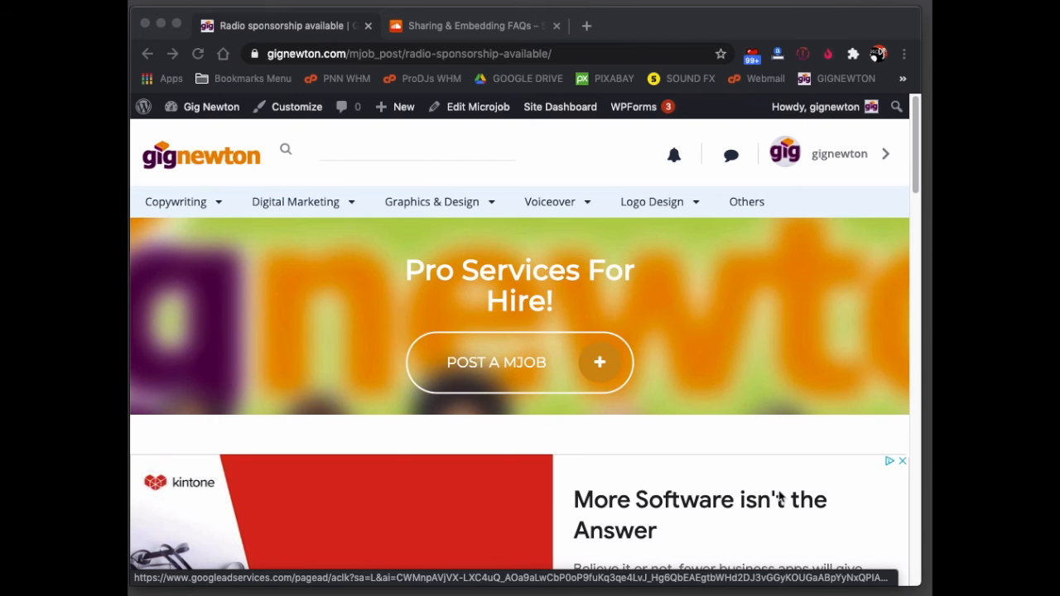
scroll(688, 482, "down", 5)
scroll(688, 482, "down", 8)
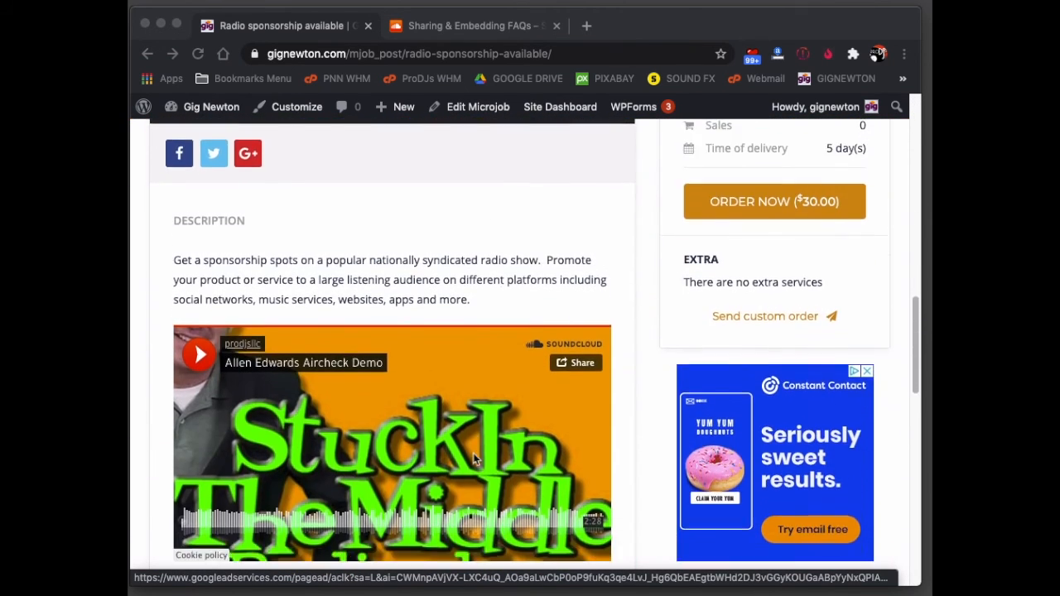
scroll(473, 455, "down", 3)
scroll(473, 456, "up", 1)
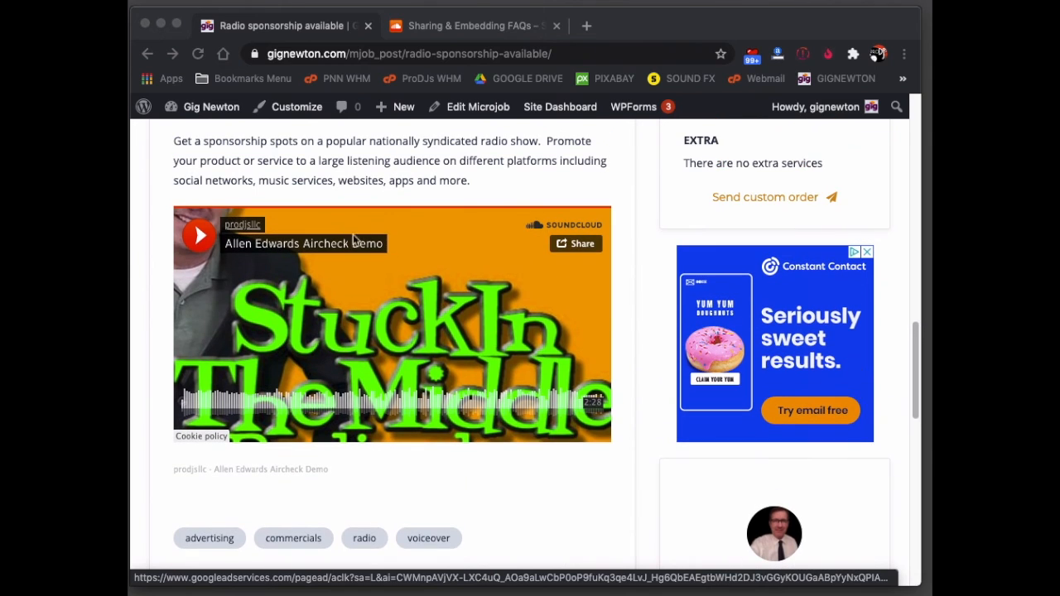
left_click(198, 236)
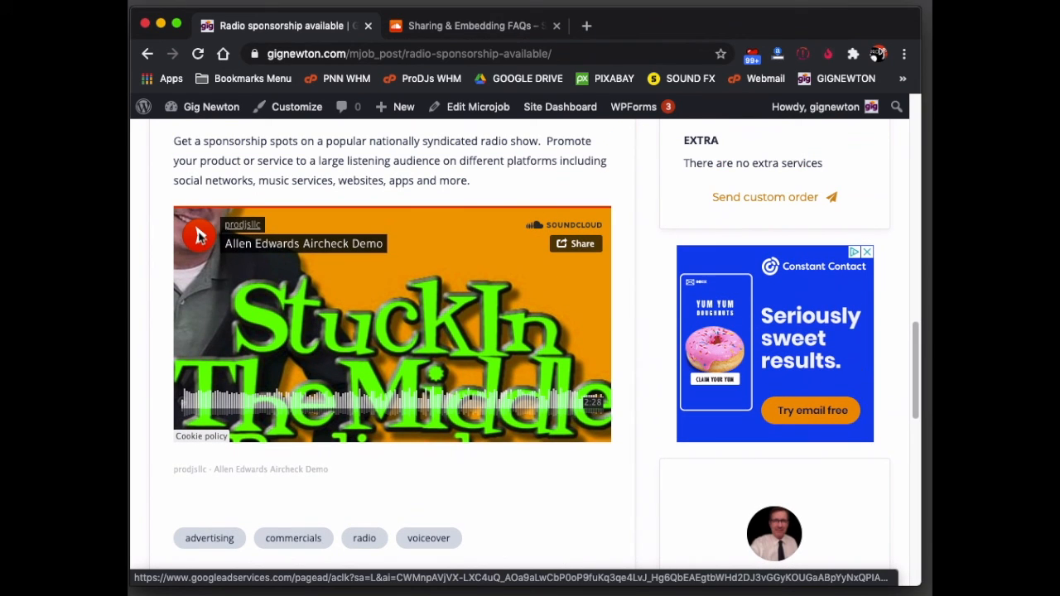
left_click(198, 236)
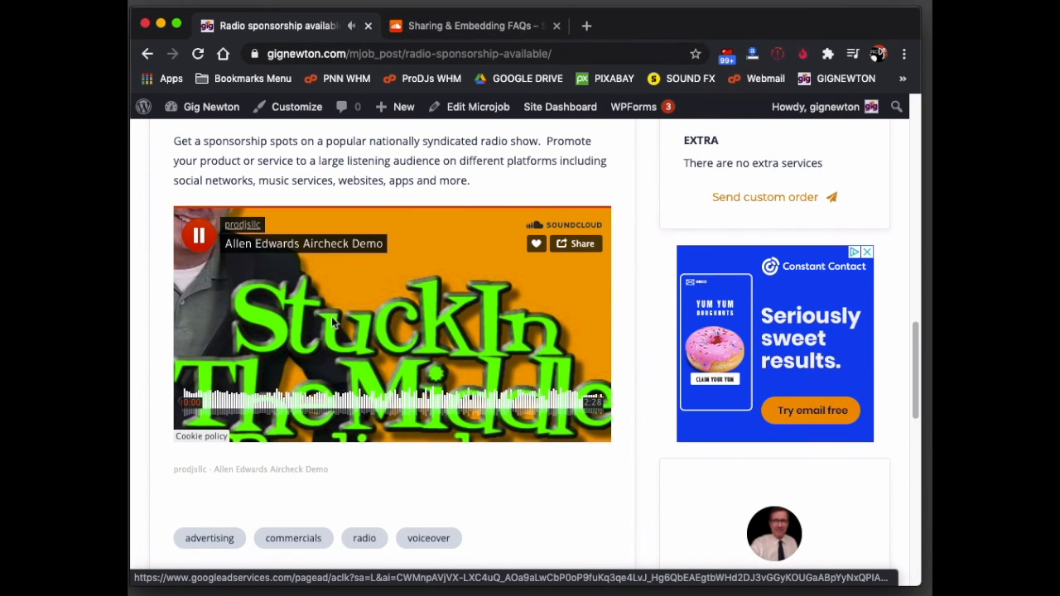
left_click(200, 238)
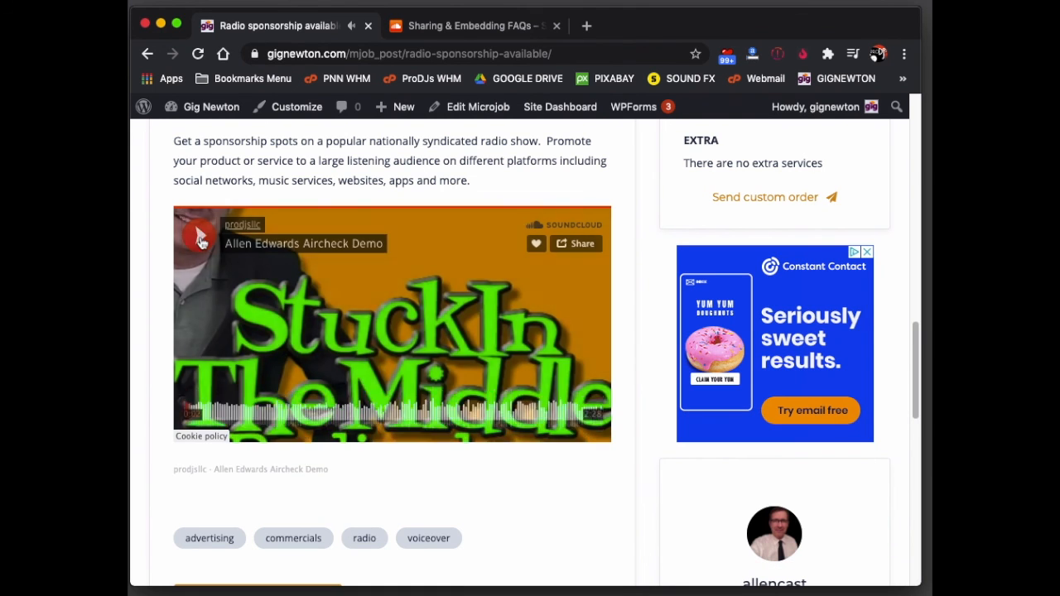
Return to the Gig Newton home page and look over the posted mJobs, including the radio sponsorship listing
scroll(284, 262, "up", 10)
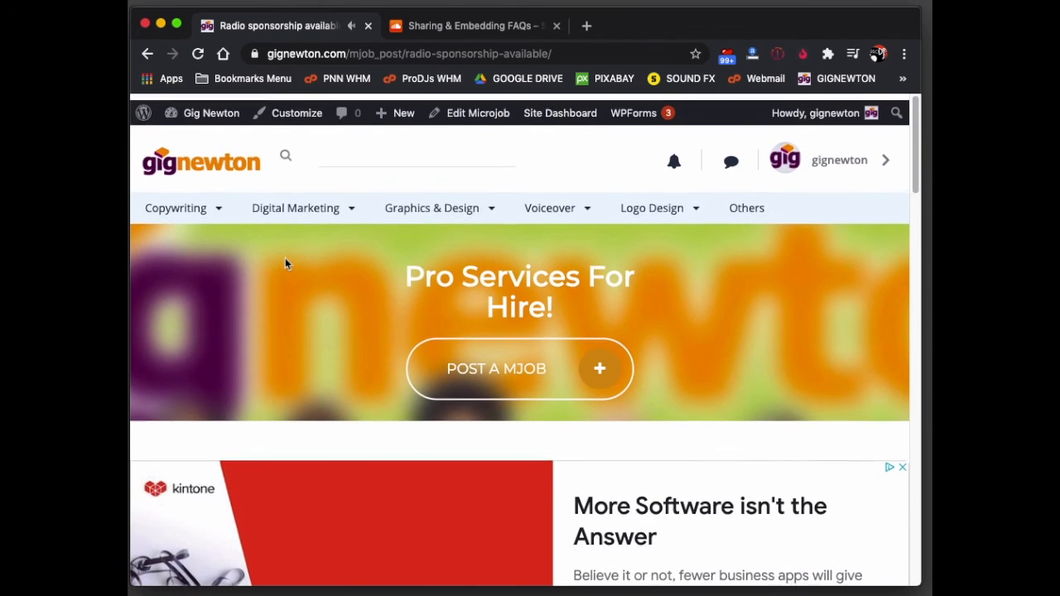
left_click(205, 165)
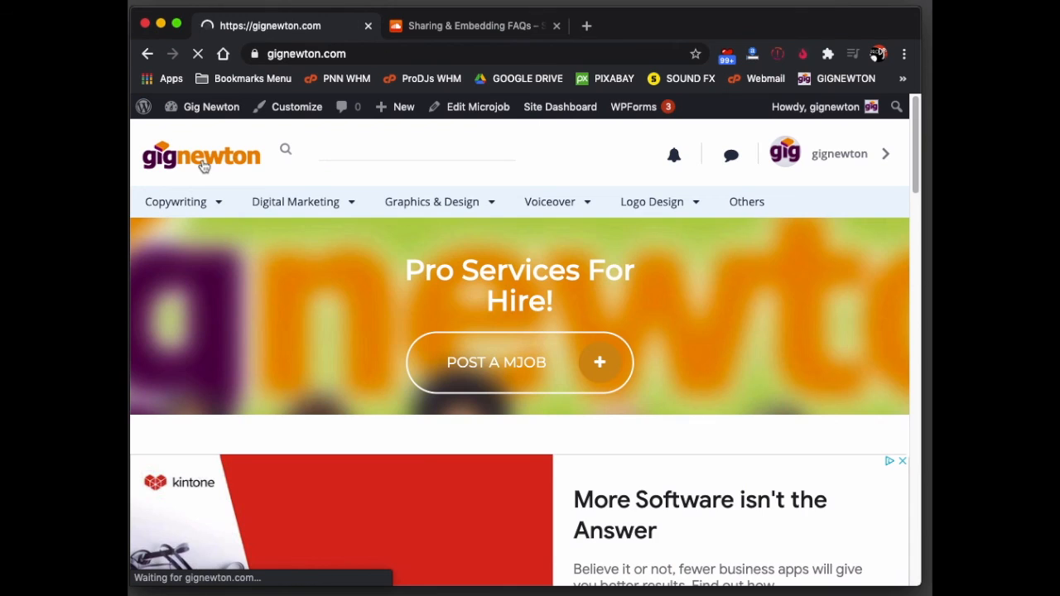
scroll(308, 430, "down", 2)
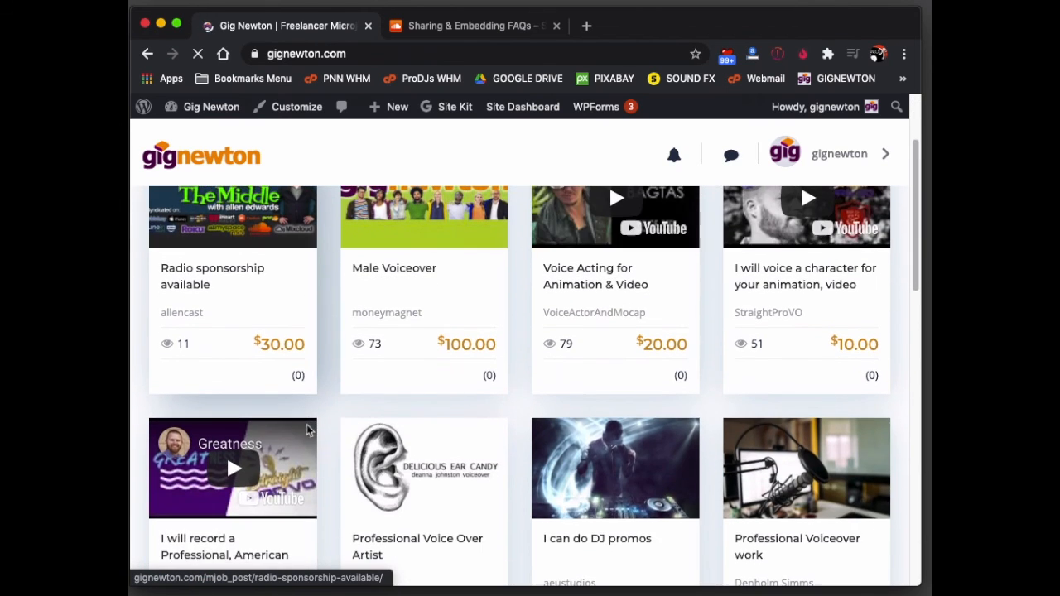
scroll(227, 333, "down", 3)
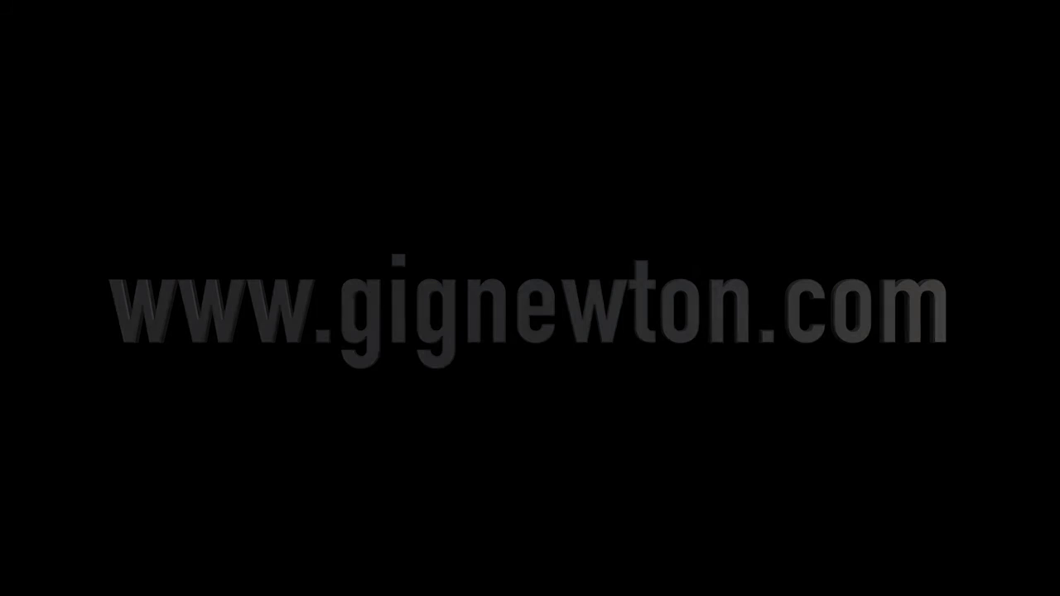